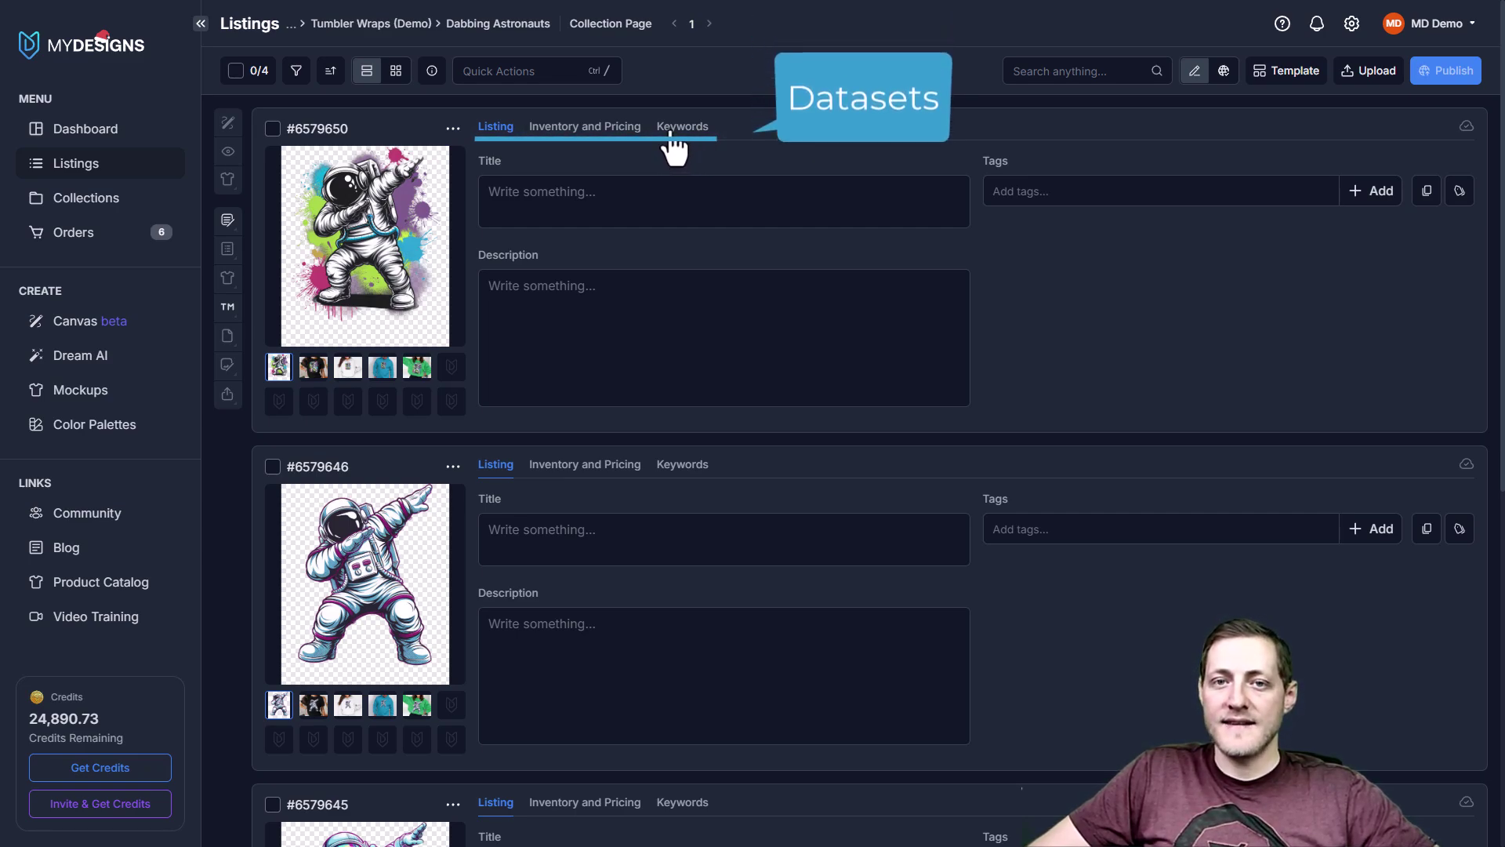
# - Point out the listing's Title, Tags and Description fields, then make the T-shirt mockup the main image
pyautogui.click(578, 185)
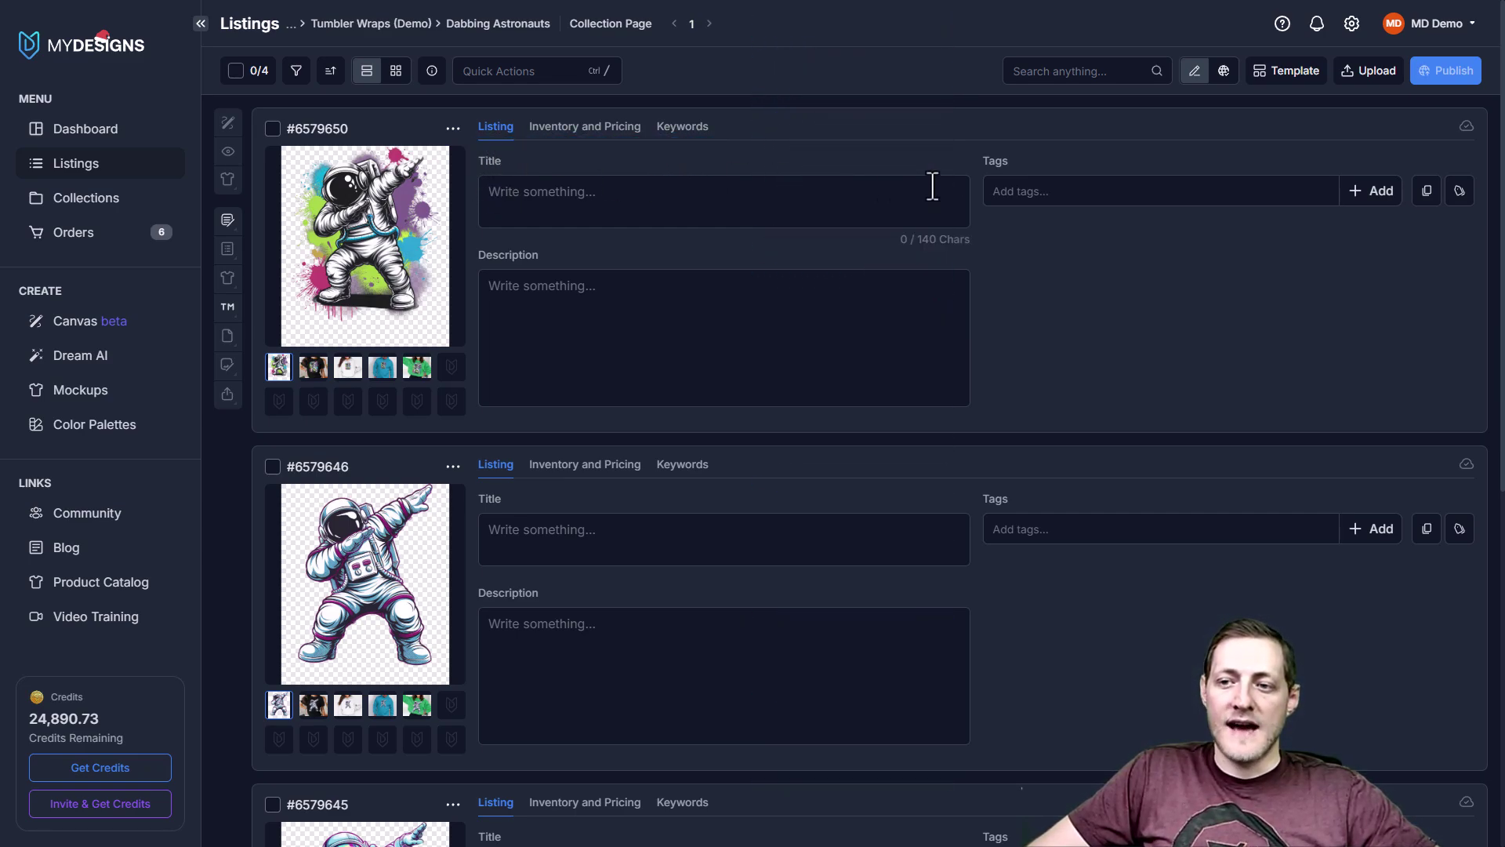
pyautogui.click(497, 189)
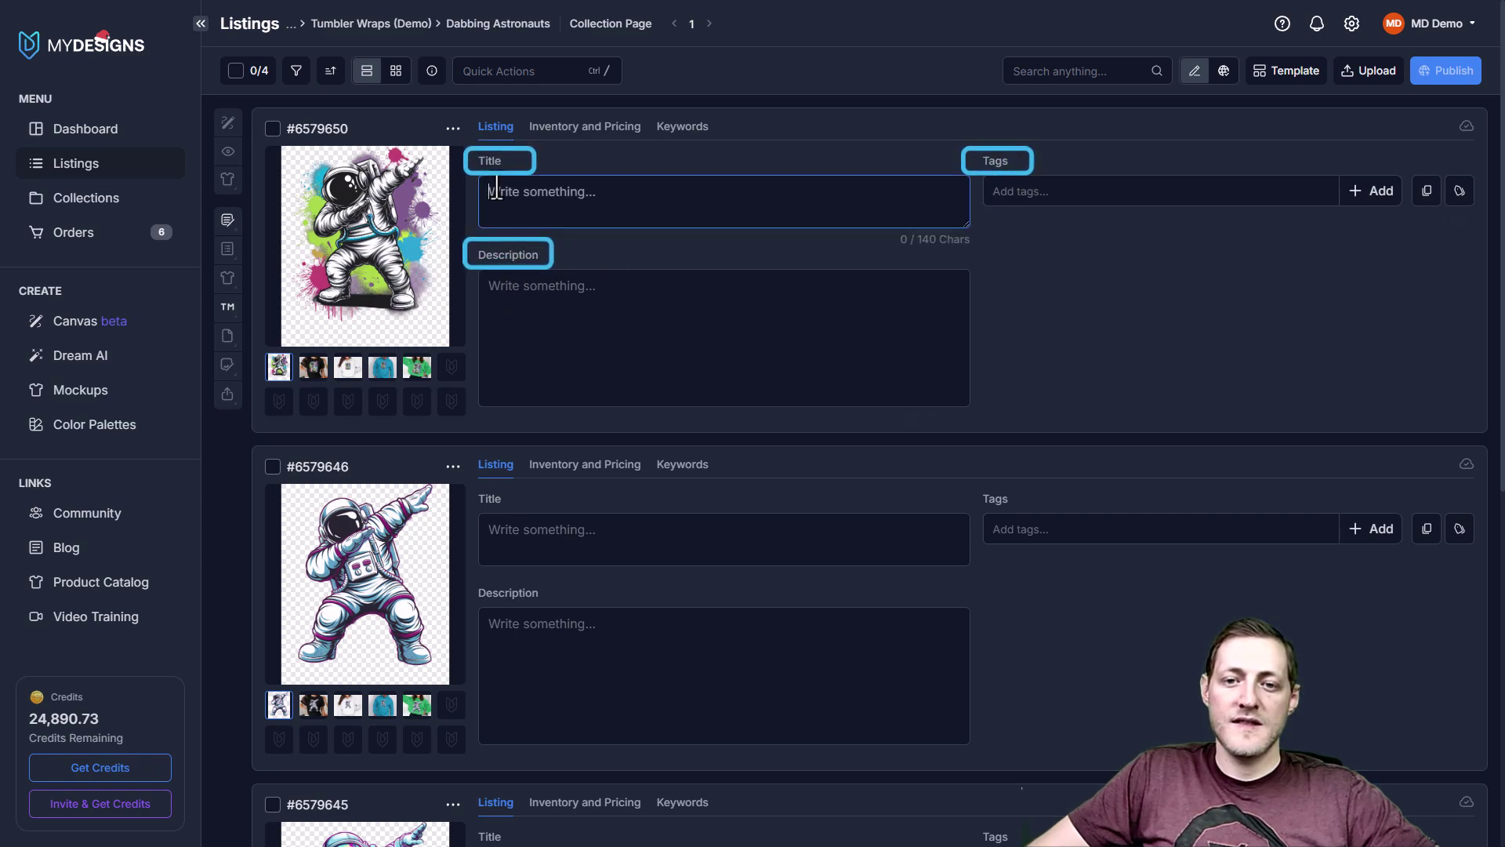
pyautogui.click(1105, 222)
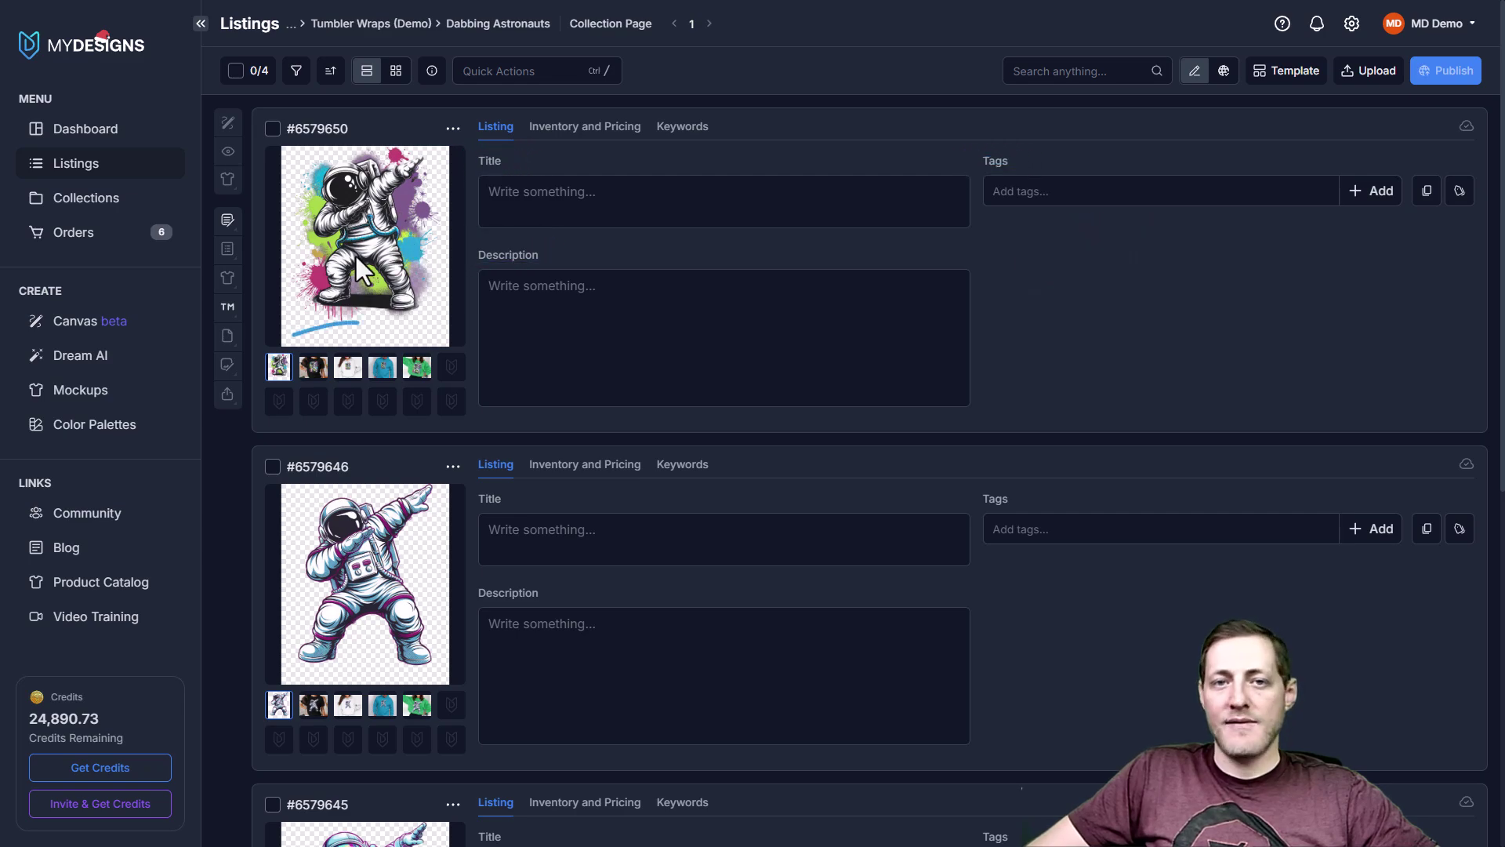
pyautogui.doubleClick(314, 366)
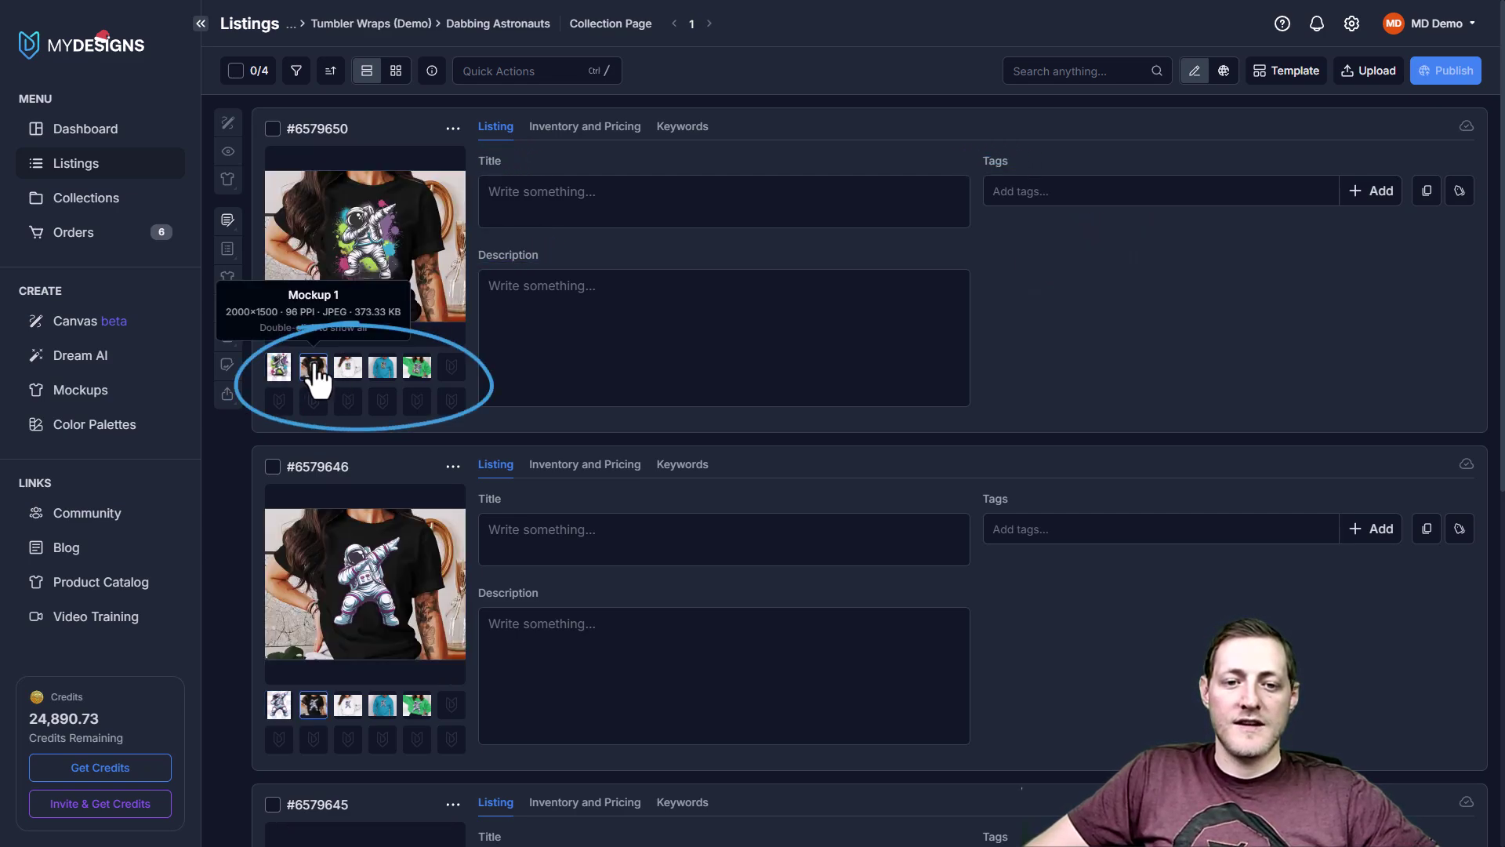
# - Open the Dabbing Astronauts template editor and view the Listing layout's name without renaming it
pyautogui.click(1288, 77)
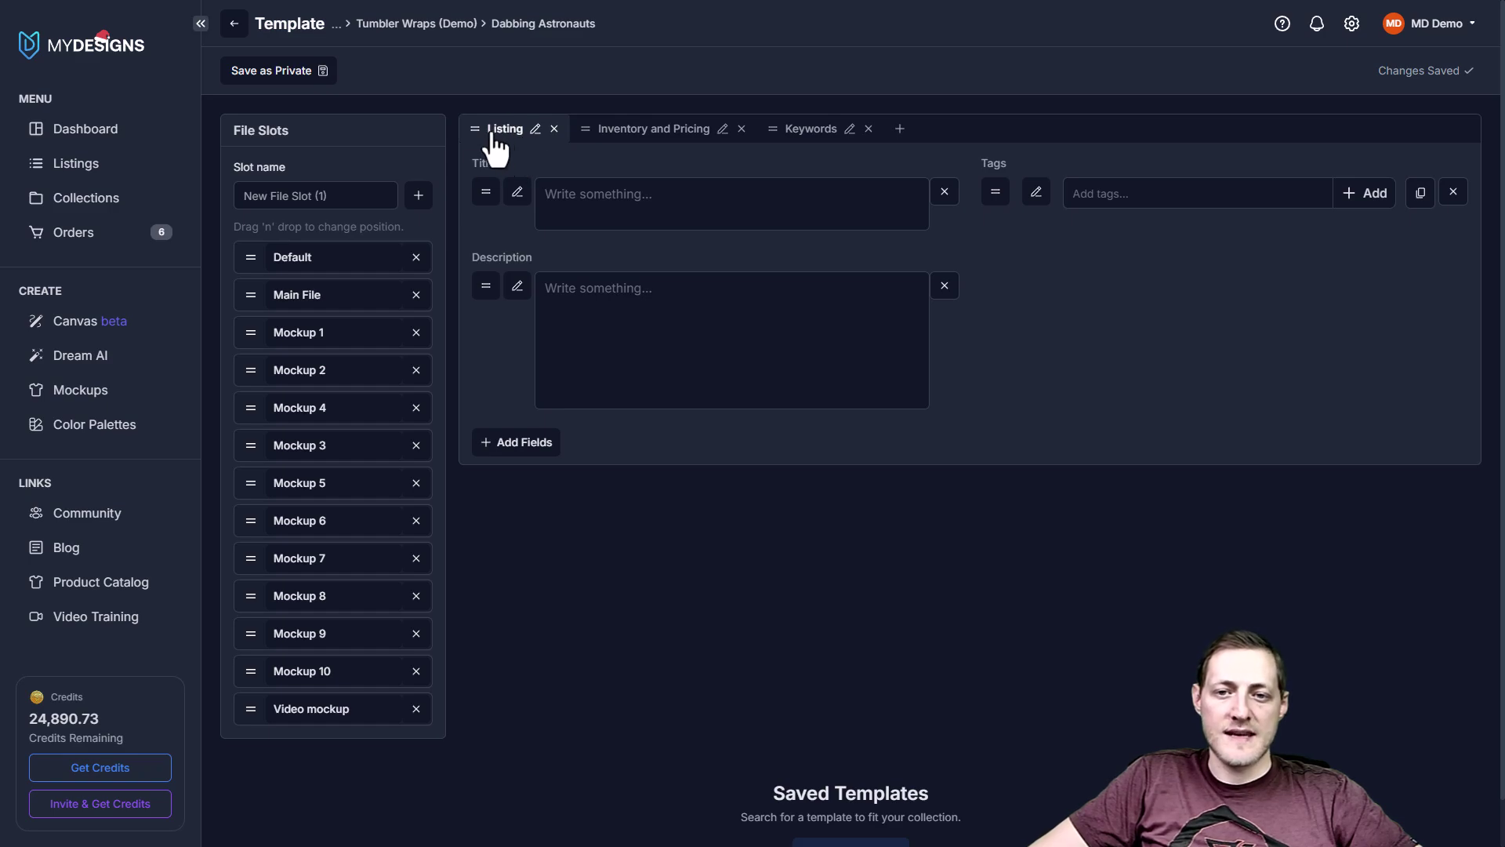
pyautogui.click(536, 130)
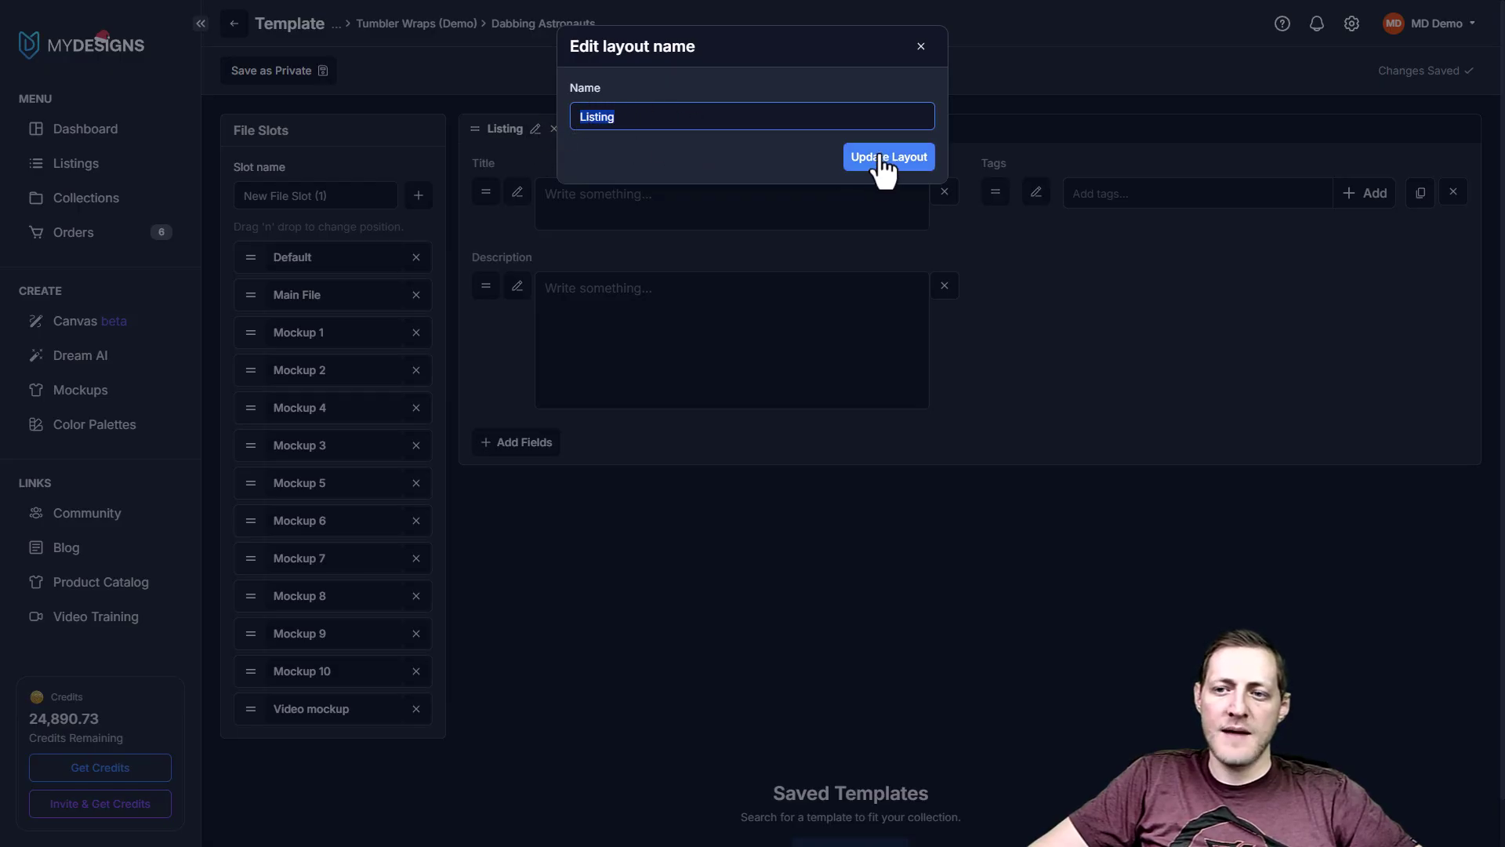
pyautogui.click(923, 48)
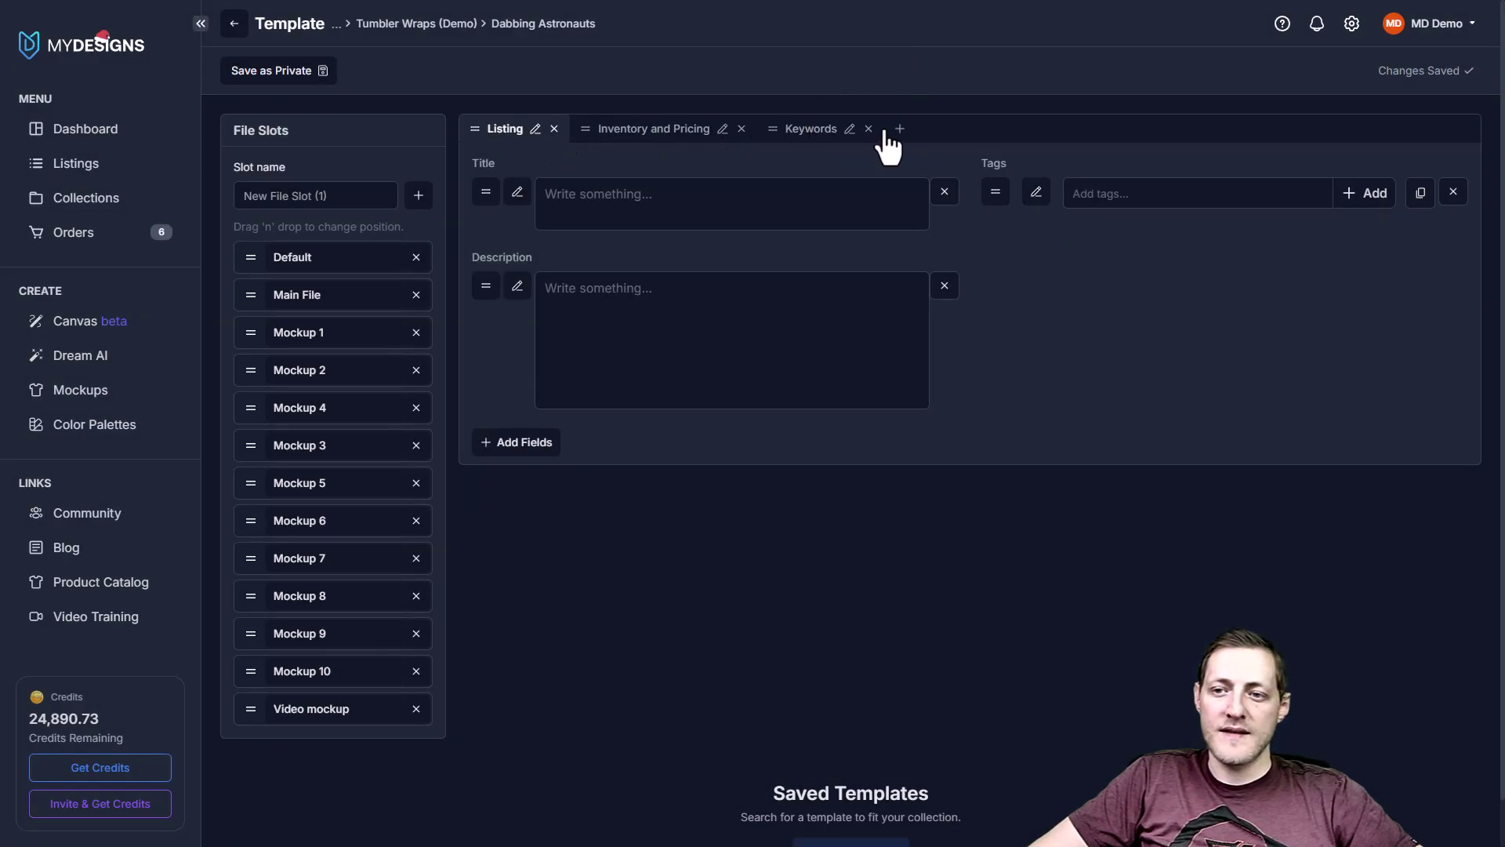
# - Add a 'Mockup 11' file slot and position it between Mockup 10 and Video mockup
pyautogui.click(518, 192)
pyautogui.click(922, 46)
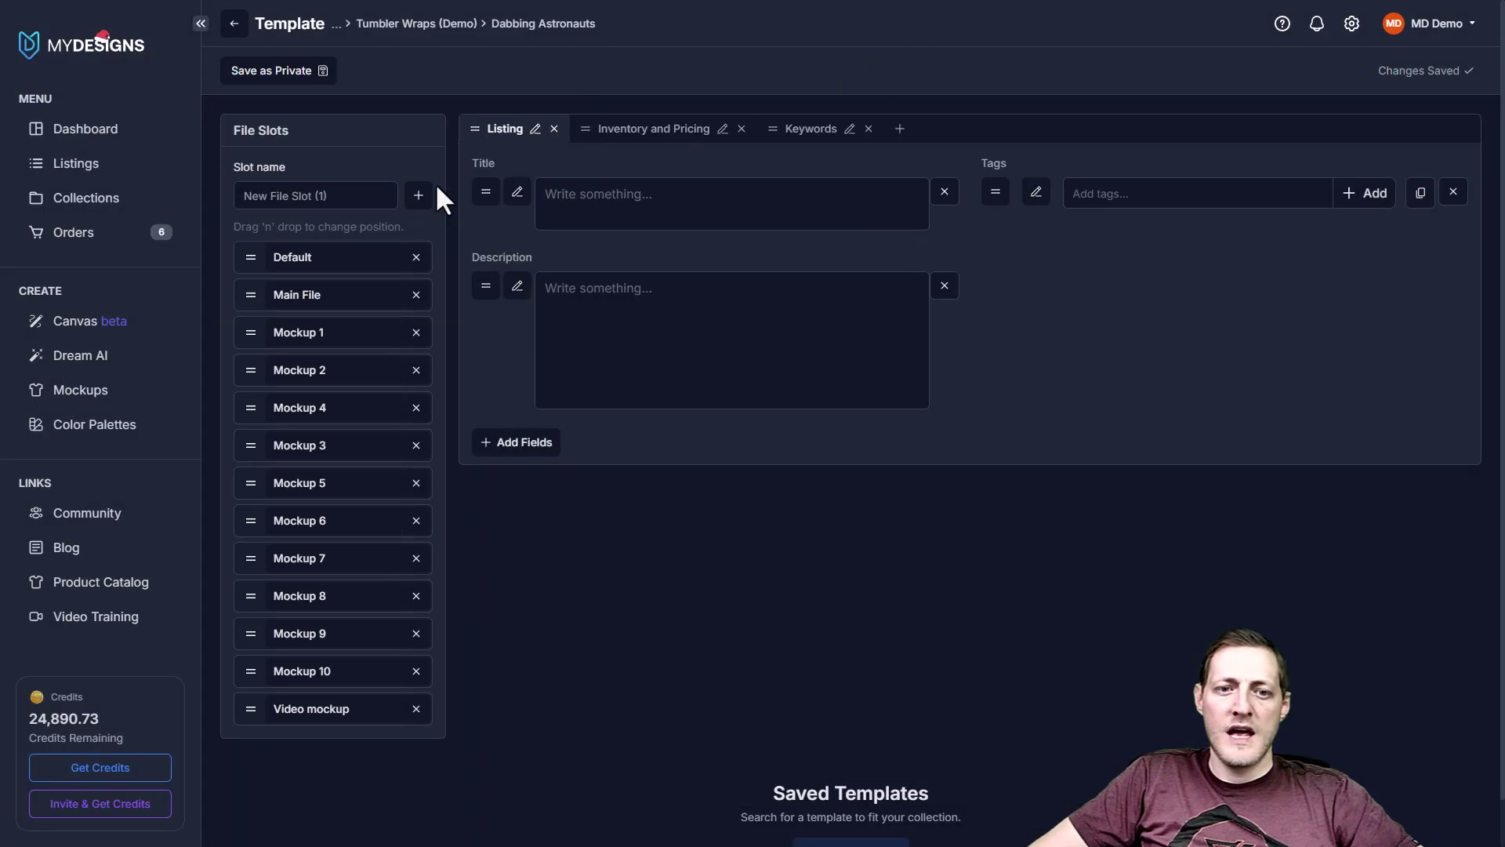
pyautogui.moveTo(232, 129); pyautogui.dragTo(346, 130)
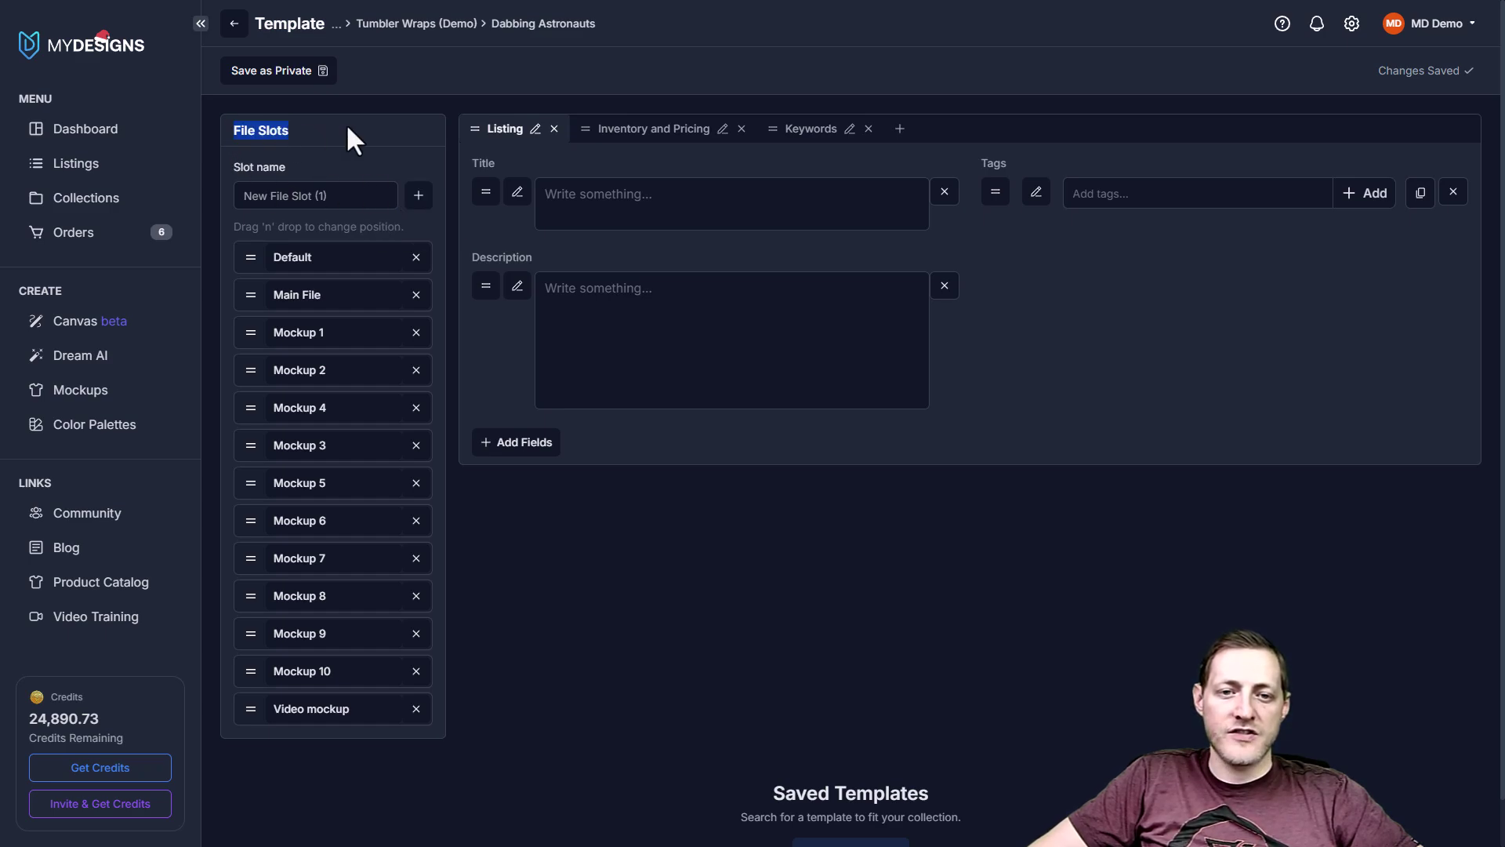
pyautogui.moveTo(353, 196); pyautogui.dragTo(149, 156)
pyautogui.write('Mo')
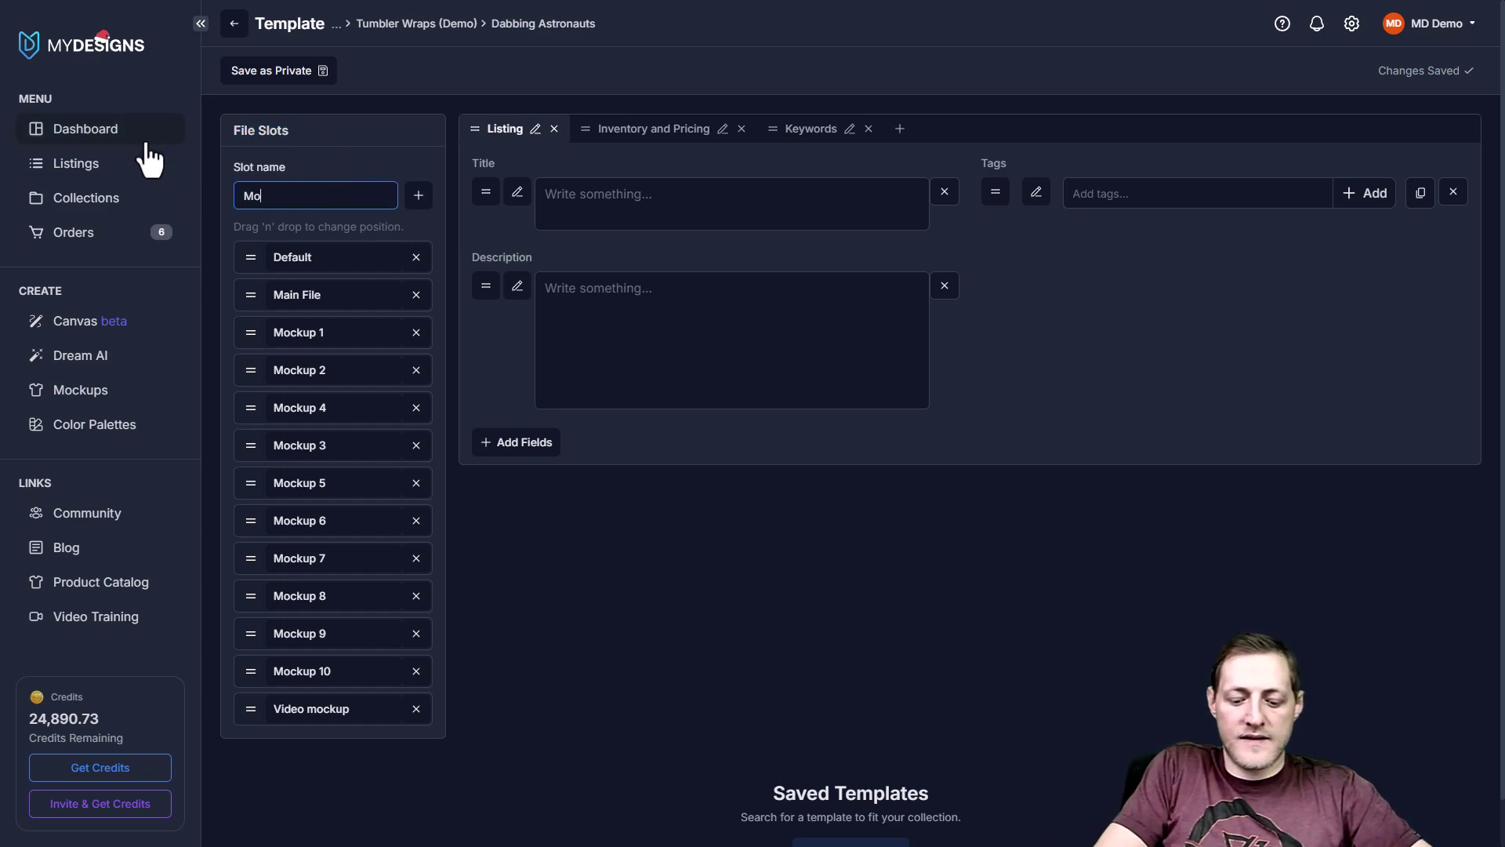
pyautogui.write('ckup 11')
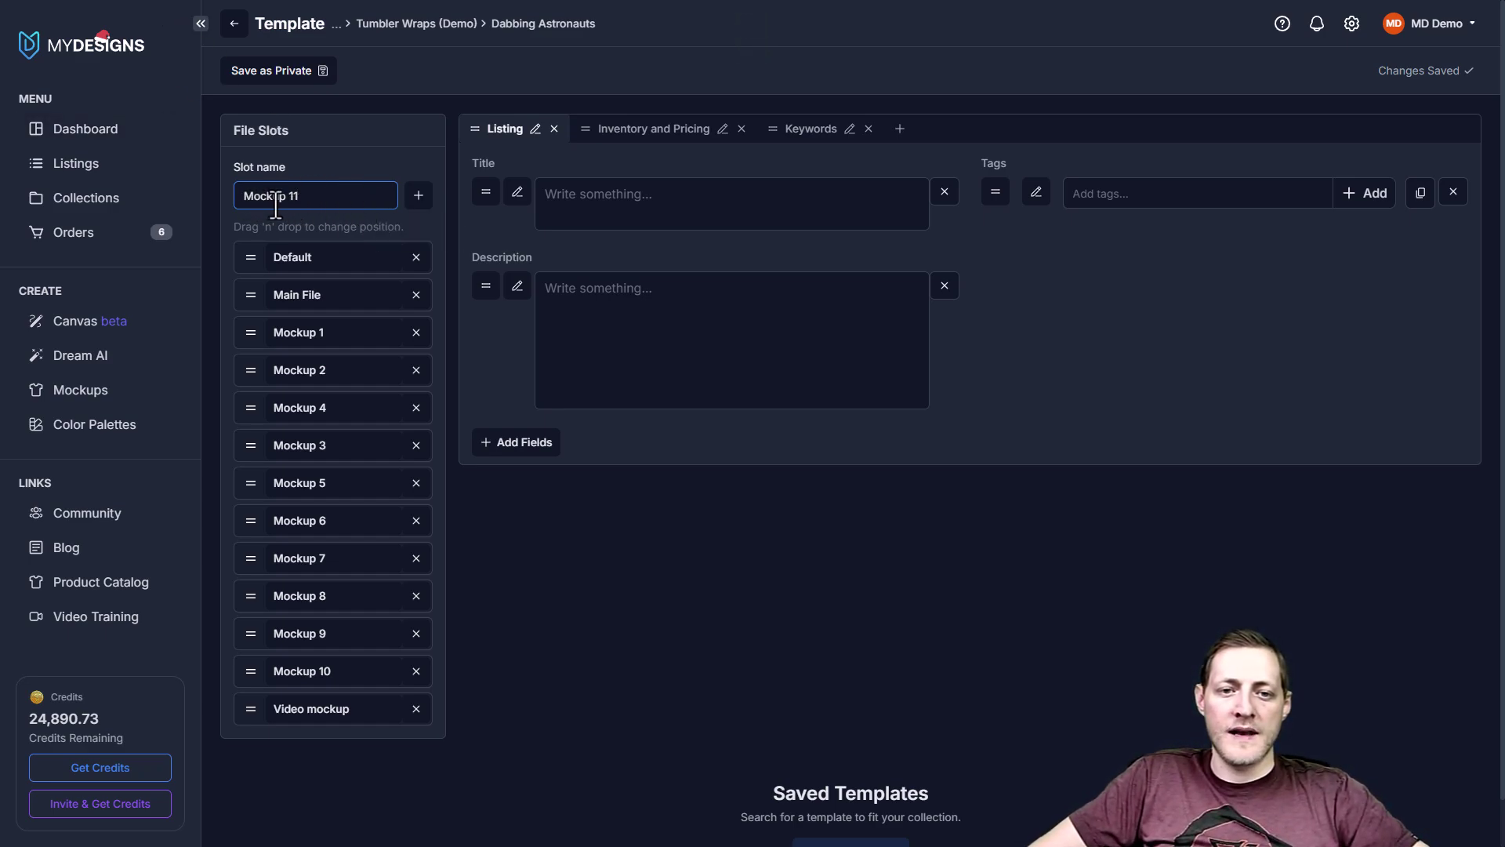
pyautogui.click(417, 210)
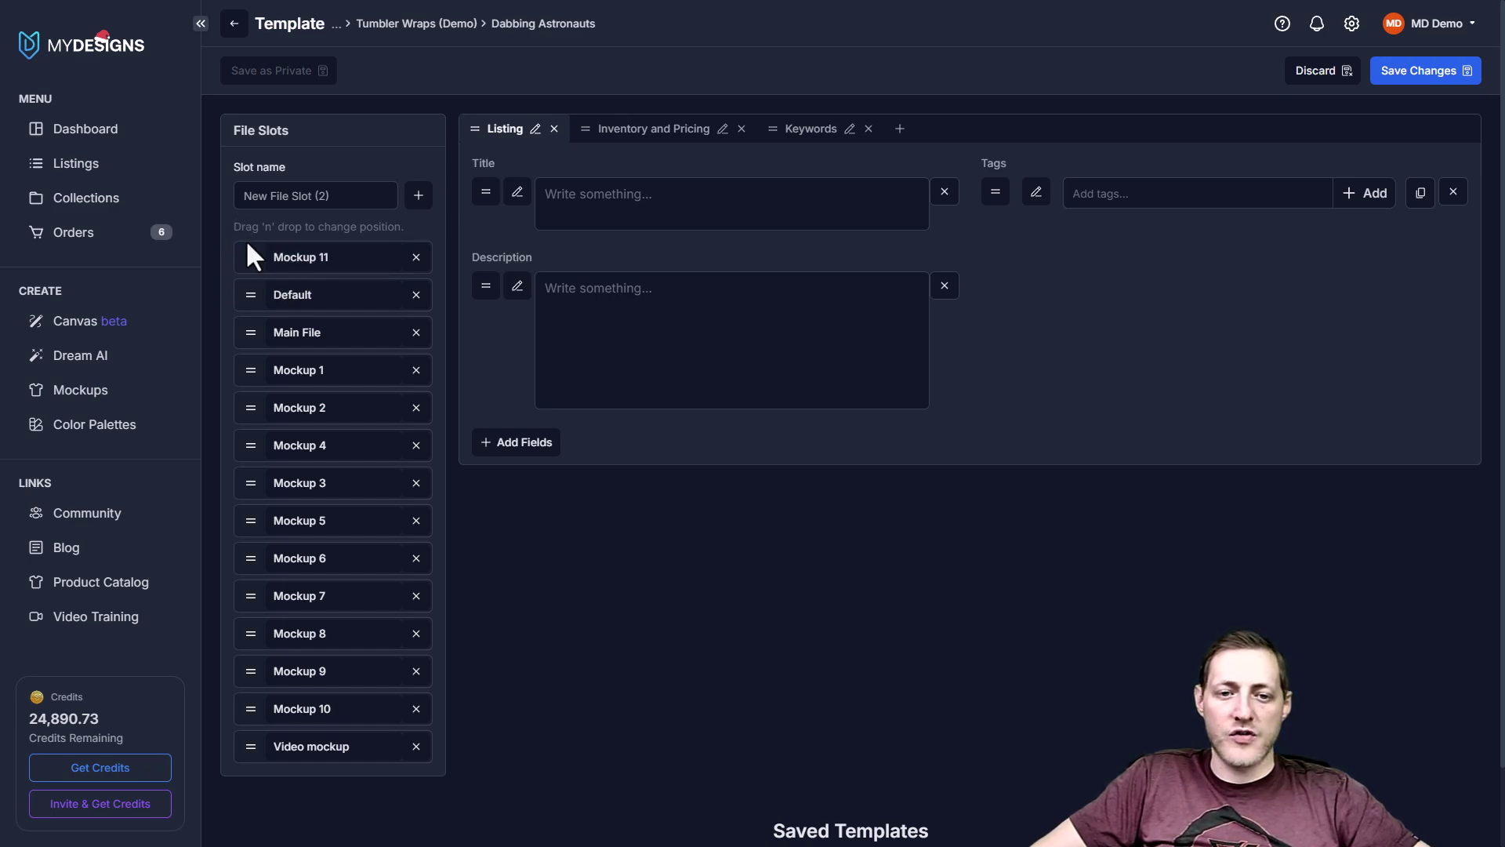
pyautogui.moveTo(246, 245); pyautogui.dragTo(276, 641)
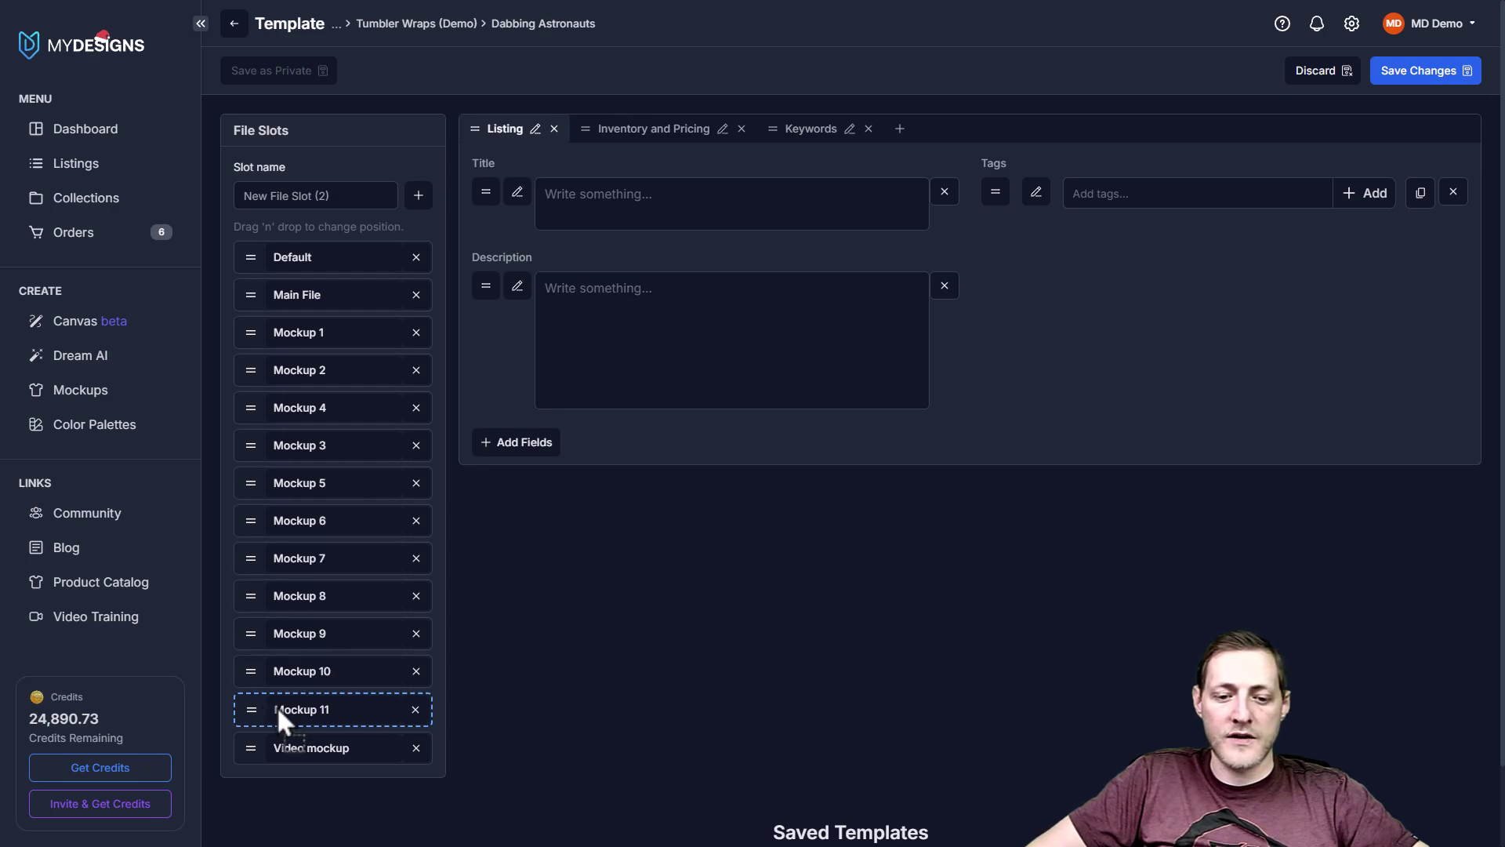
pyautogui.moveTo(276, 708); pyautogui.dragTo(273, 708)
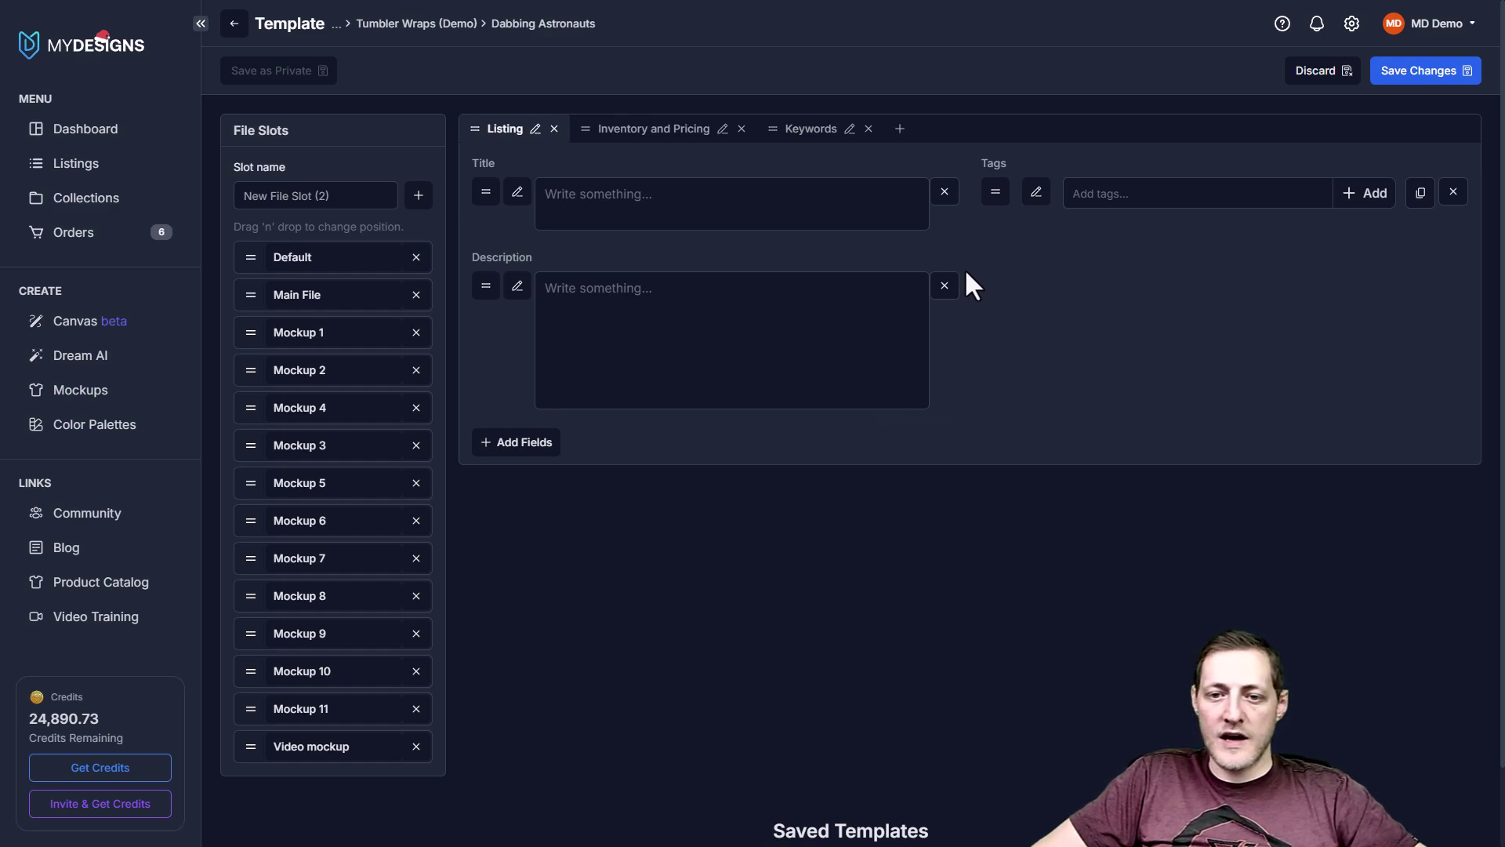
# - Delete the Description field and start a new layout field named 'Brand'
pyautogui.click(944, 287)
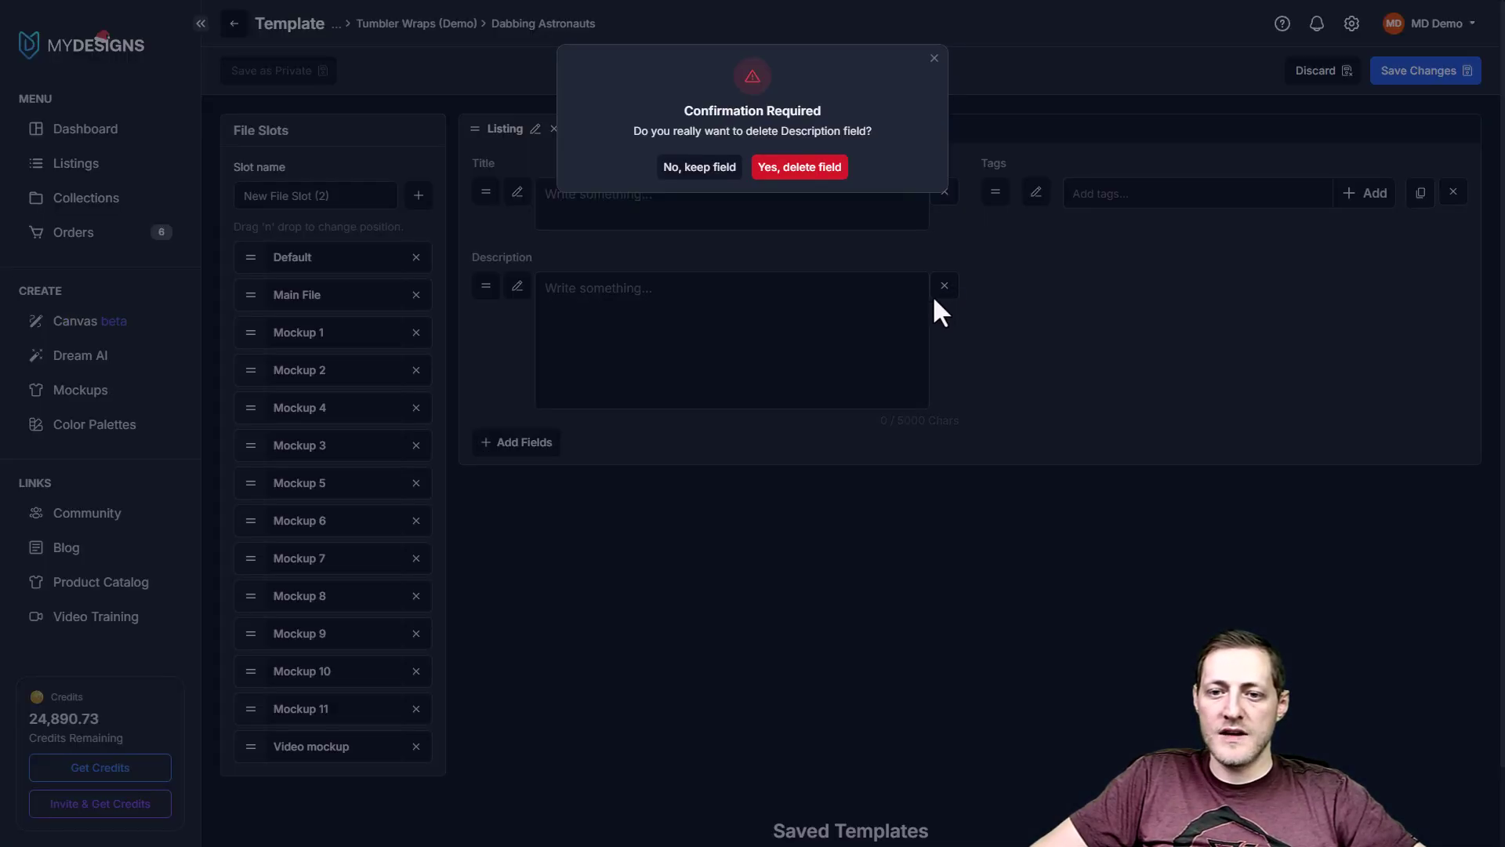
pyautogui.click(826, 164)
pyautogui.click(519, 266)
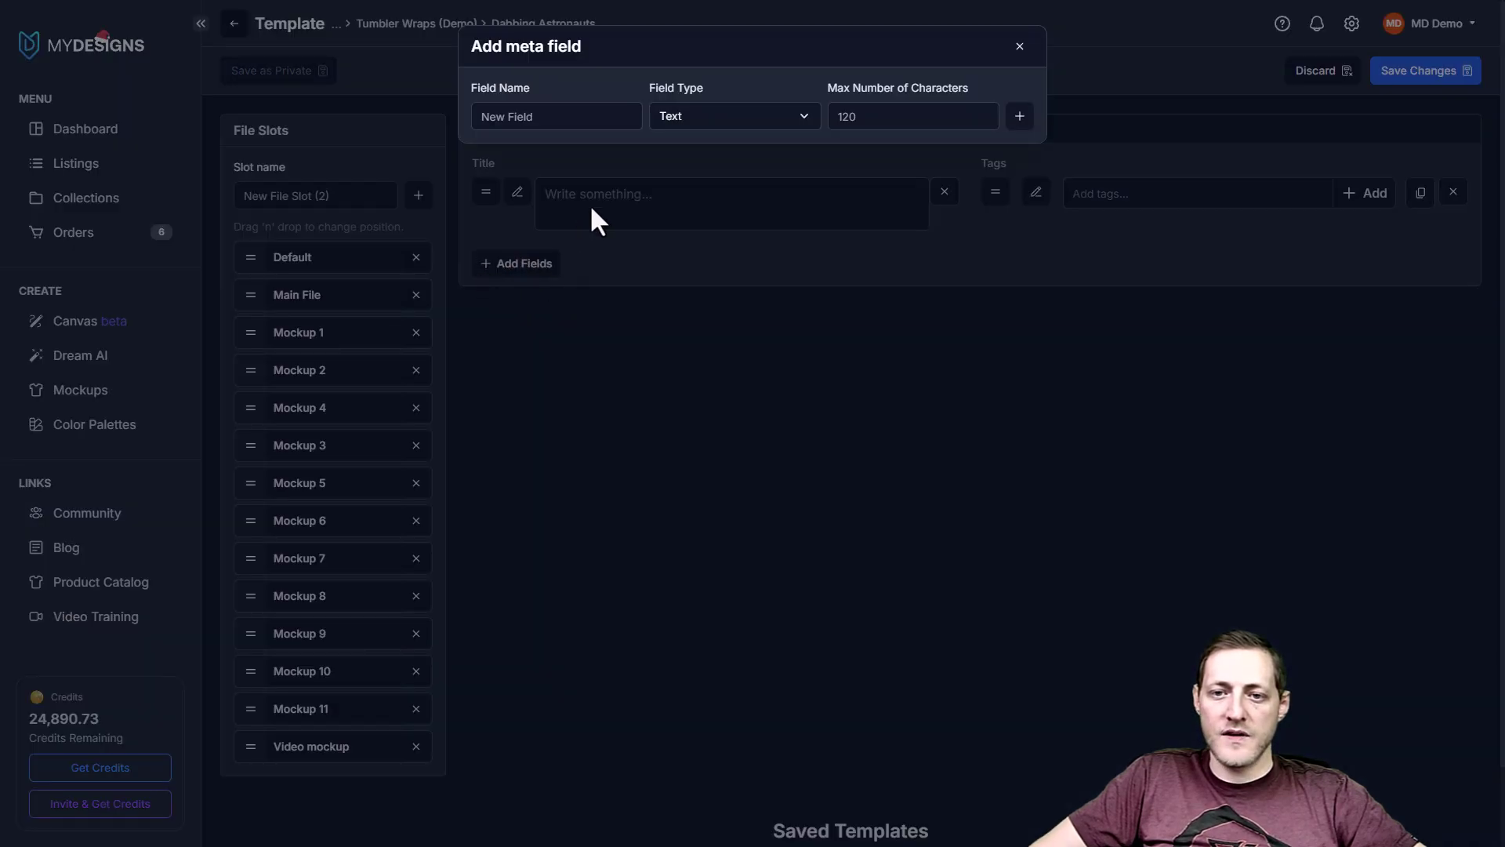
pyautogui.moveTo(539, 119); pyautogui.dragTo(442, 112)
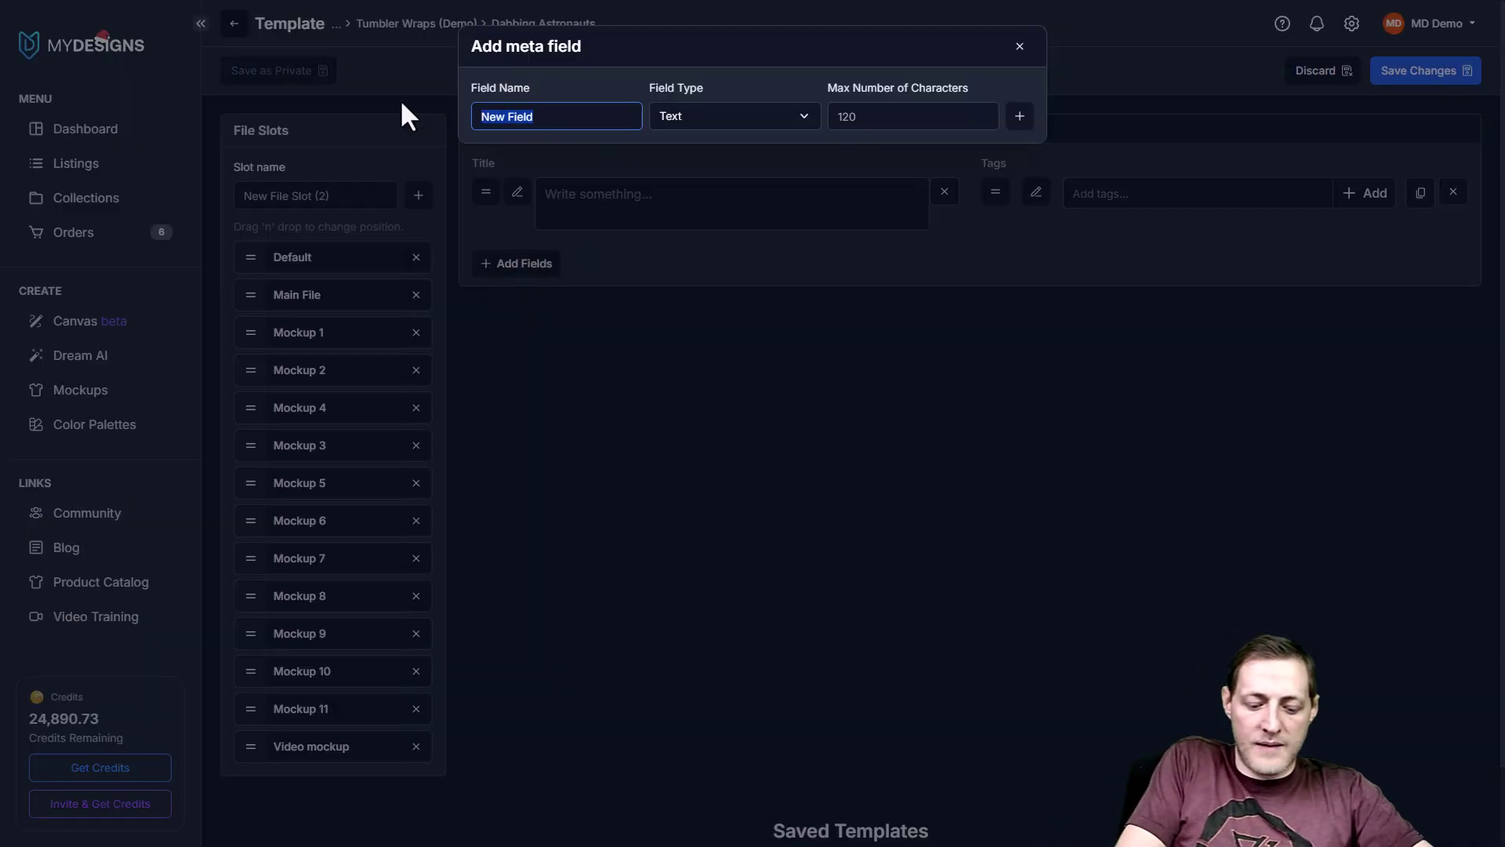
pyautogui.write('D')
pyautogui.press('BackSpace')
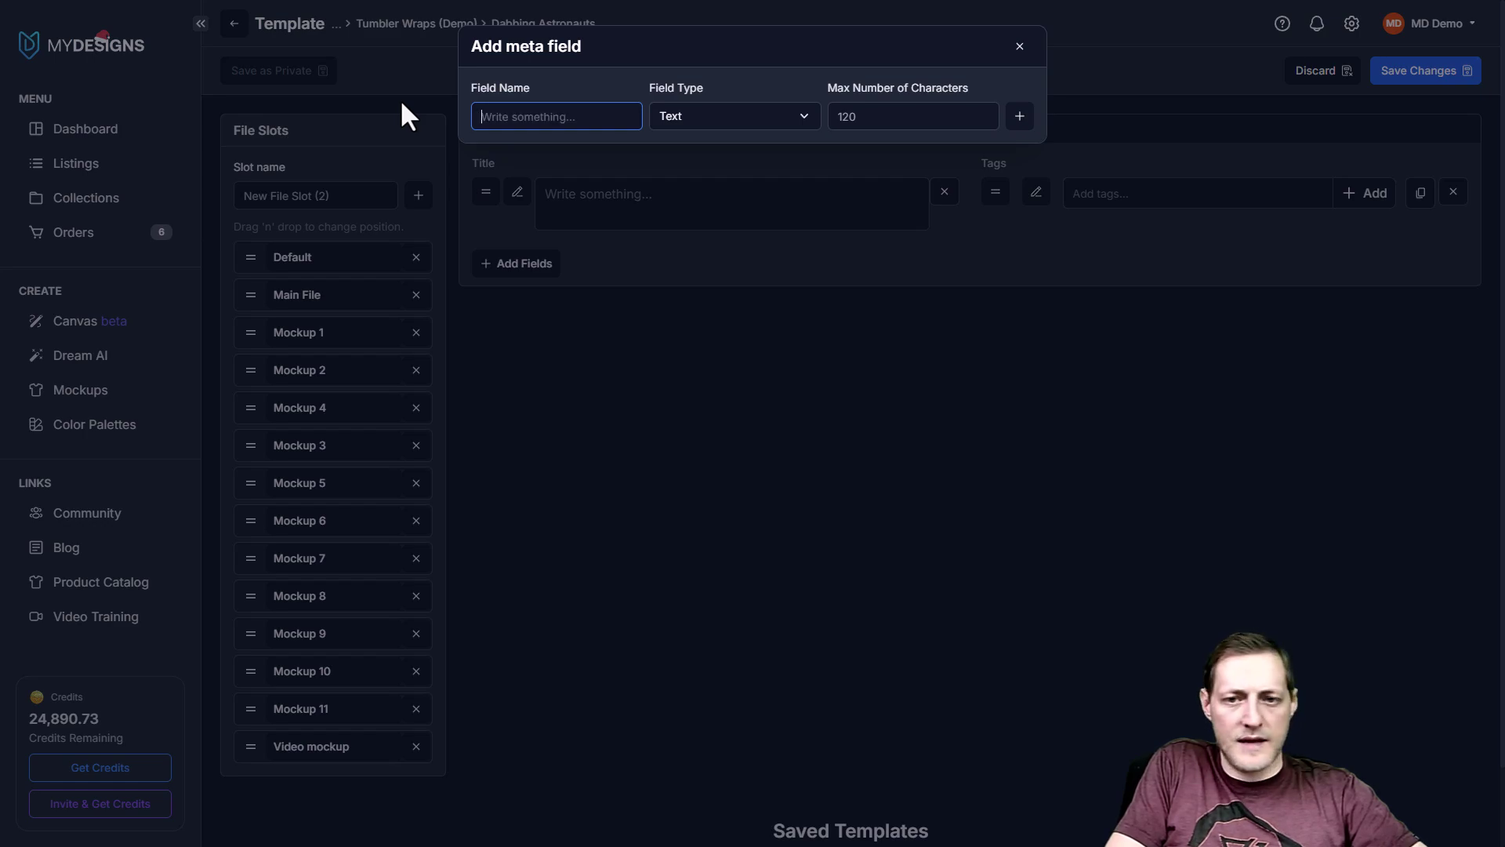
pyautogui.write('Brand')
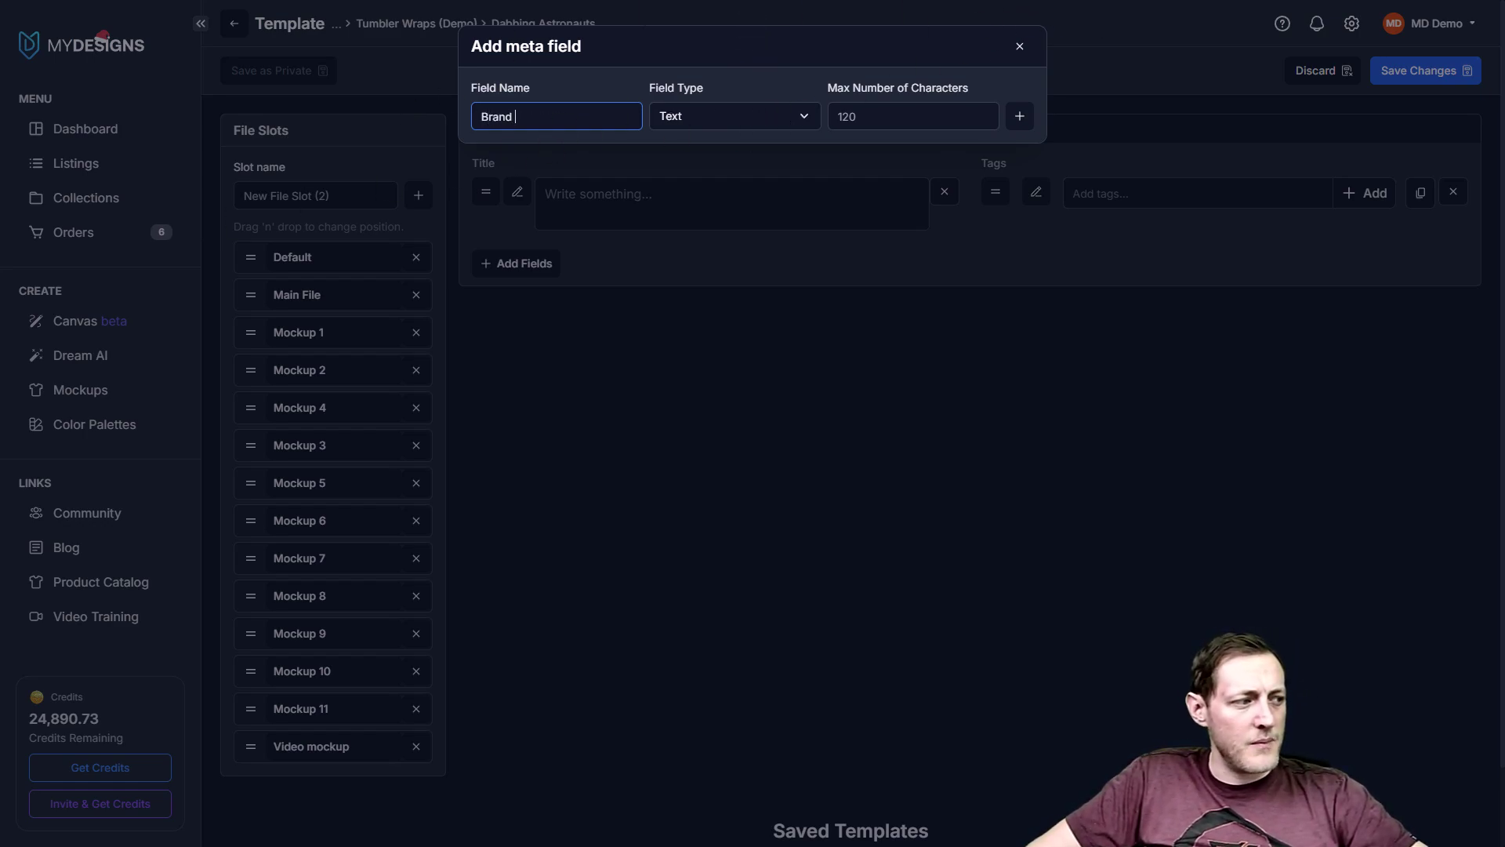
# - Limit the Brand field to 24 characters, keep it as Text type, and add it
pyautogui.click(923, 116)
pyautogui.hotkey('ctrl', 'a')
pyautogui.write('24')
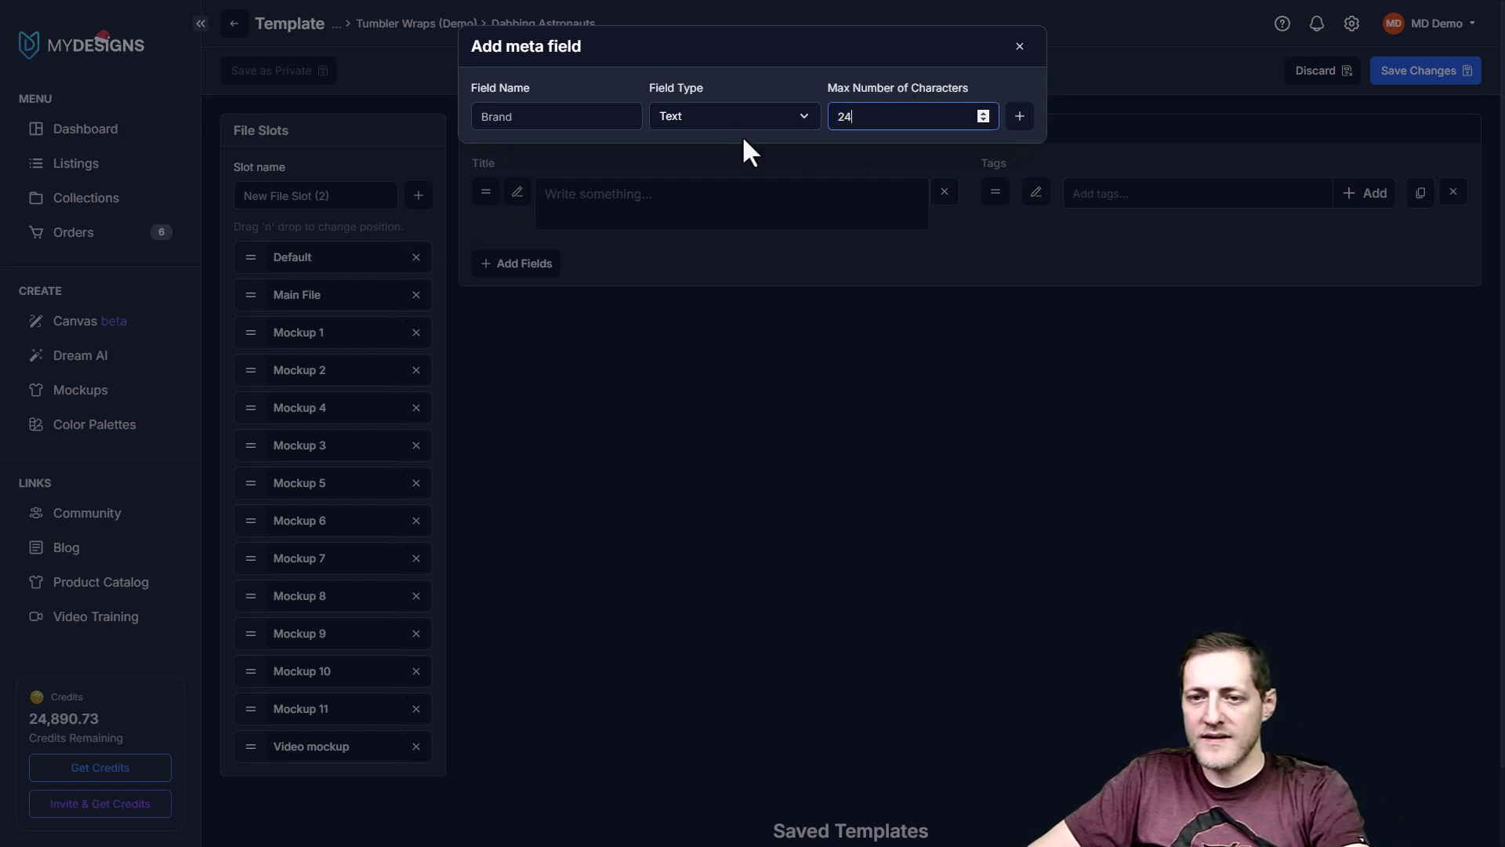
pyautogui.click(689, 124)
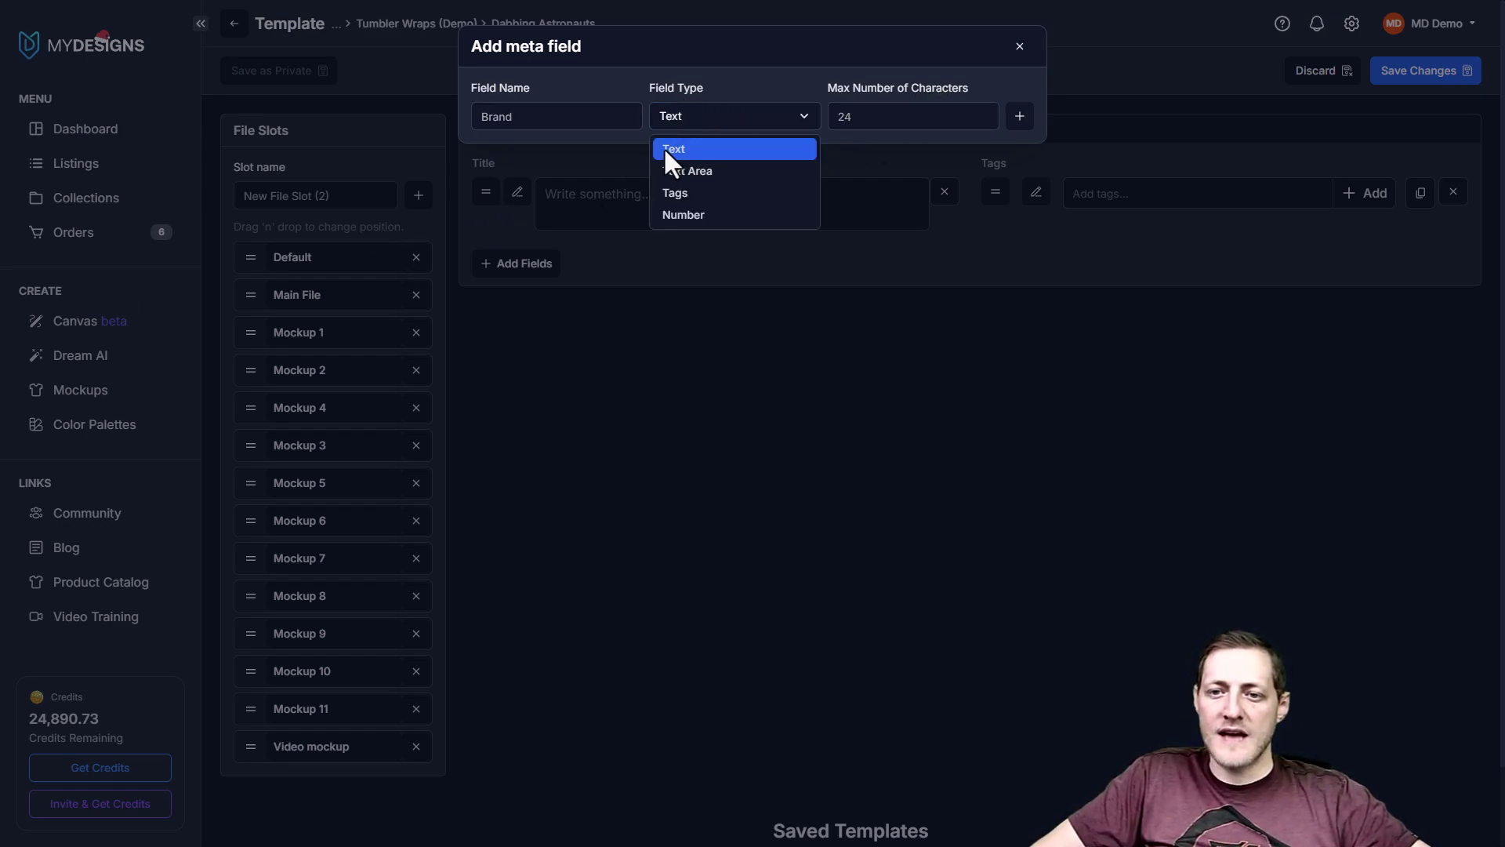
pyautogui.click(690, 149)
pyautogui.click(1021, 117)
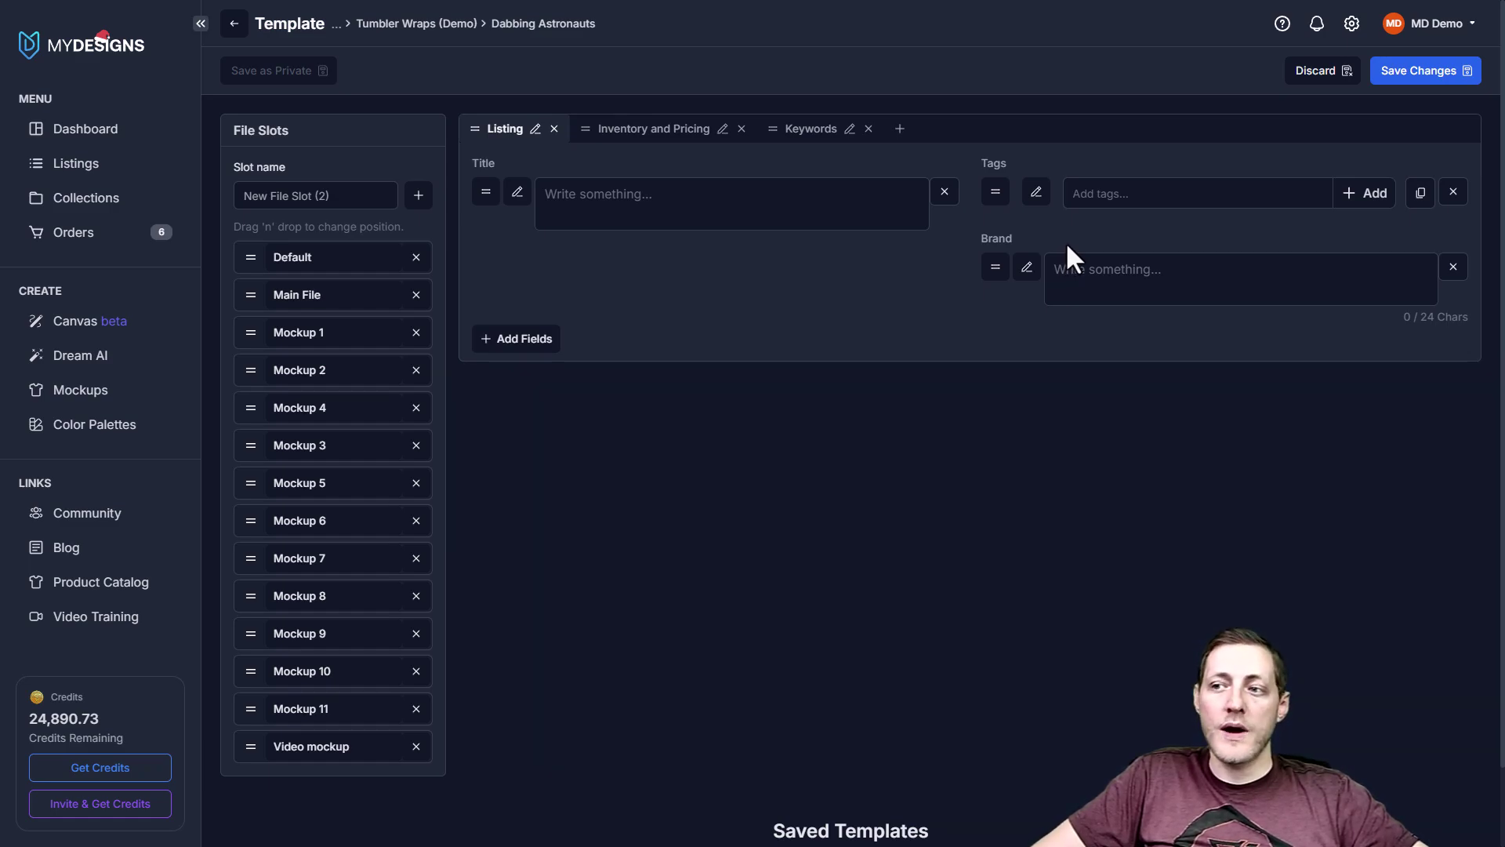
# - Scroll down to show the Saved Templates list
pyautogui.scroll(-1, 924, 373)
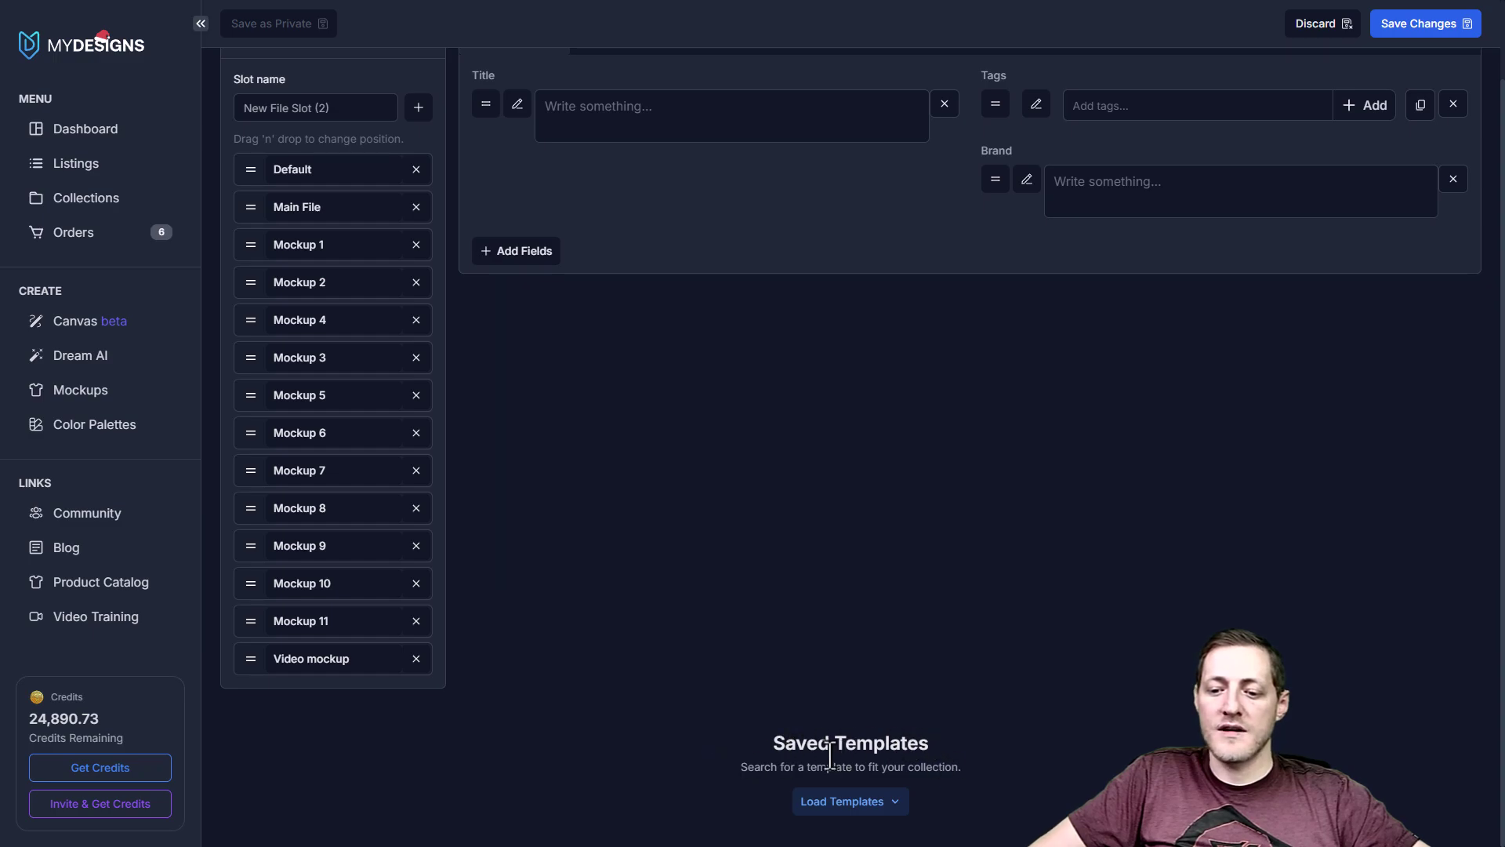
pyautogui.click(890, 803)
pyautogui.scroll(-1, 788, 620)
pyautogui.scroll(-3, 787, 621)
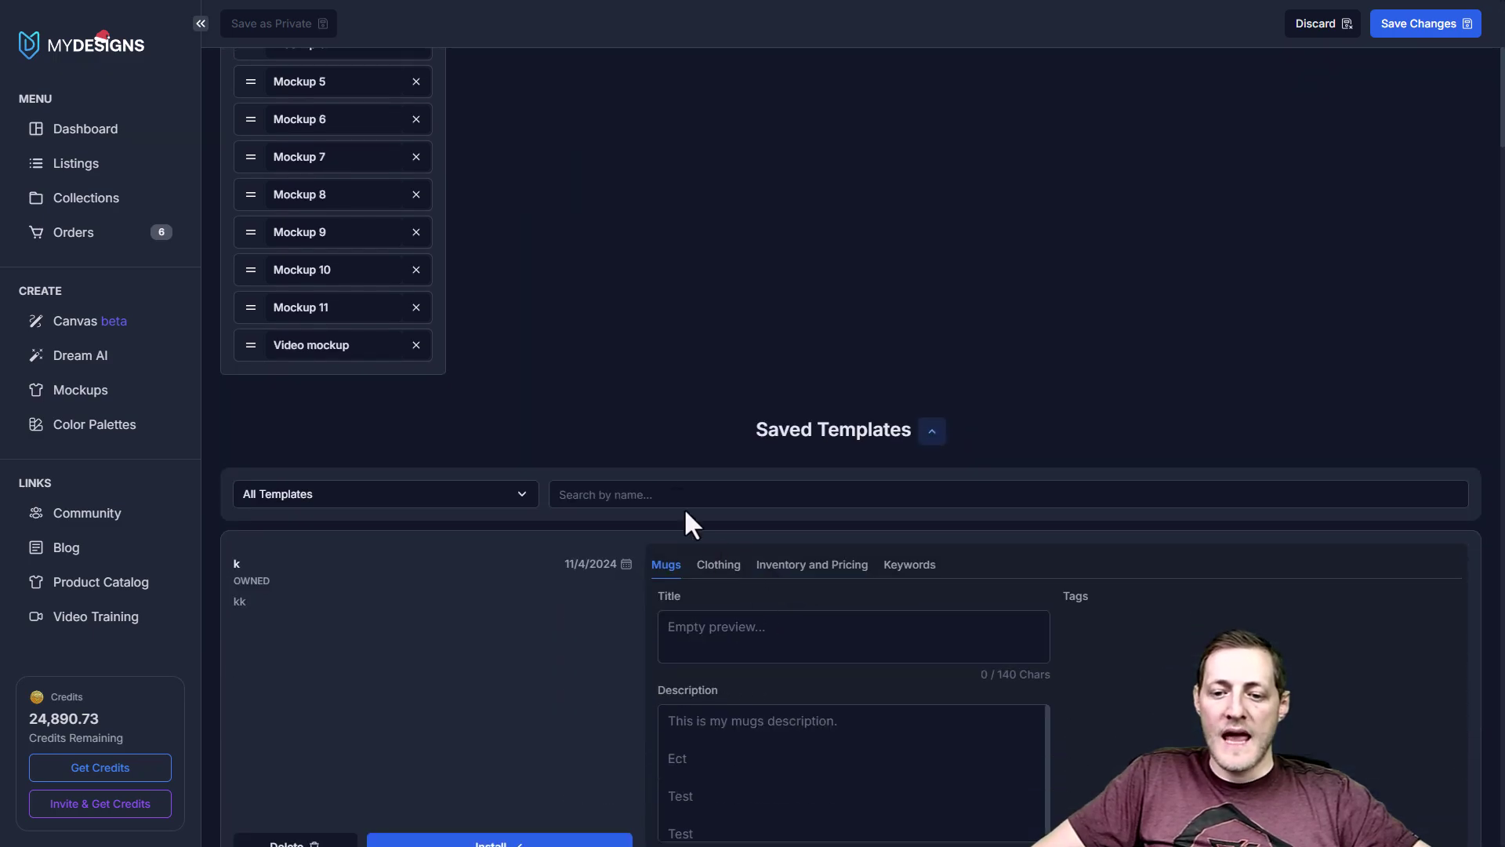
# - Search saved templates for 'Merch' and locate the Merch by Amazon template
pyautogui.click(617, 495)
pyautogui.write('M')
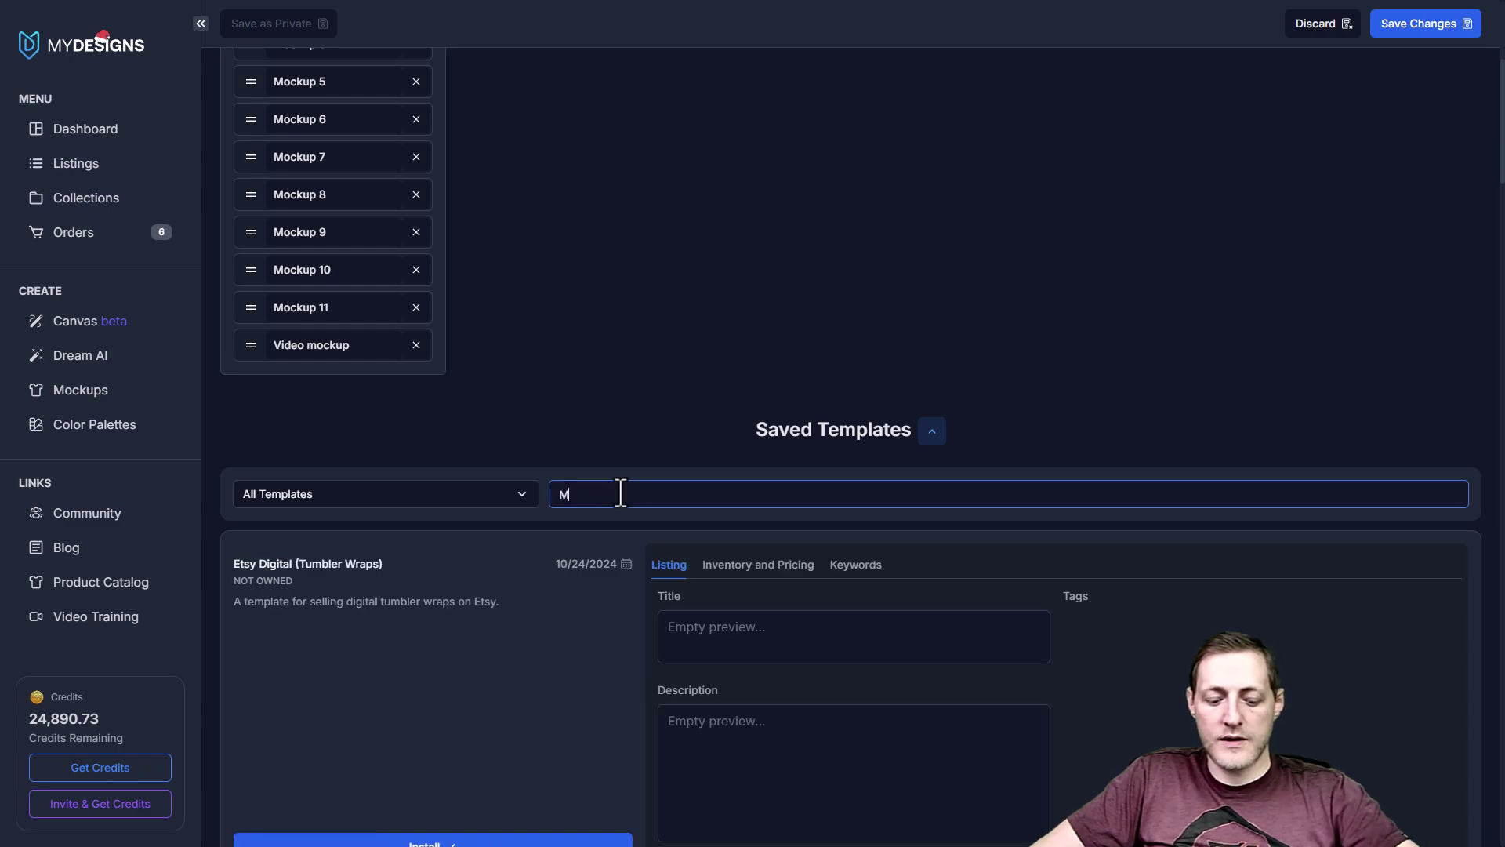
pyautogui.write('erch')
pyautogui.scroll(-3, 516, 487)
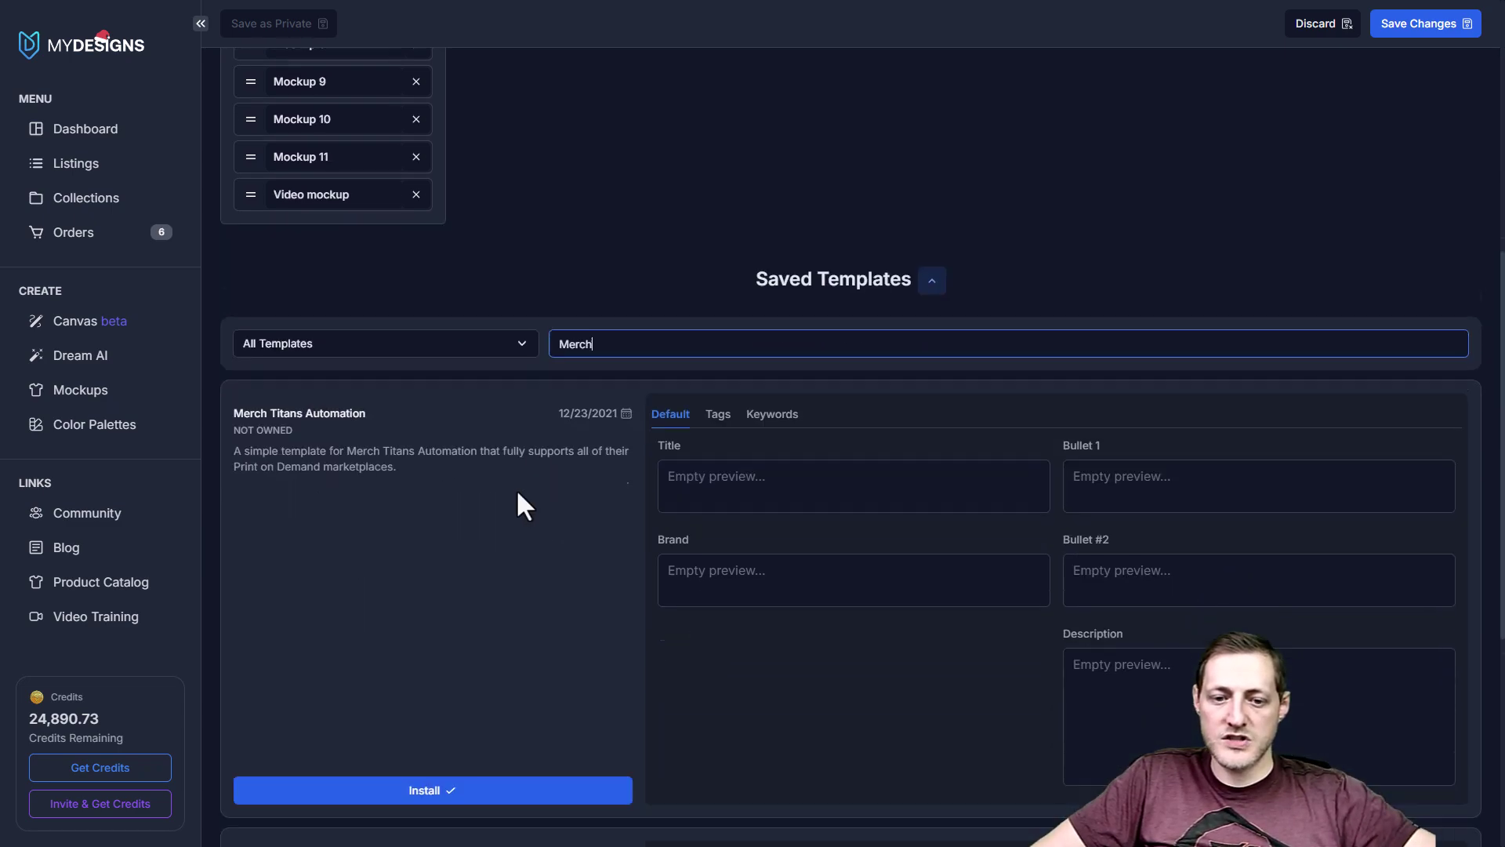
pyautogui.scroll(-5, 364, 313)
pyautogui.moveTo(301, 415); pyautogui.dragTo(353, 411)
pyautogui.click(352, 411)
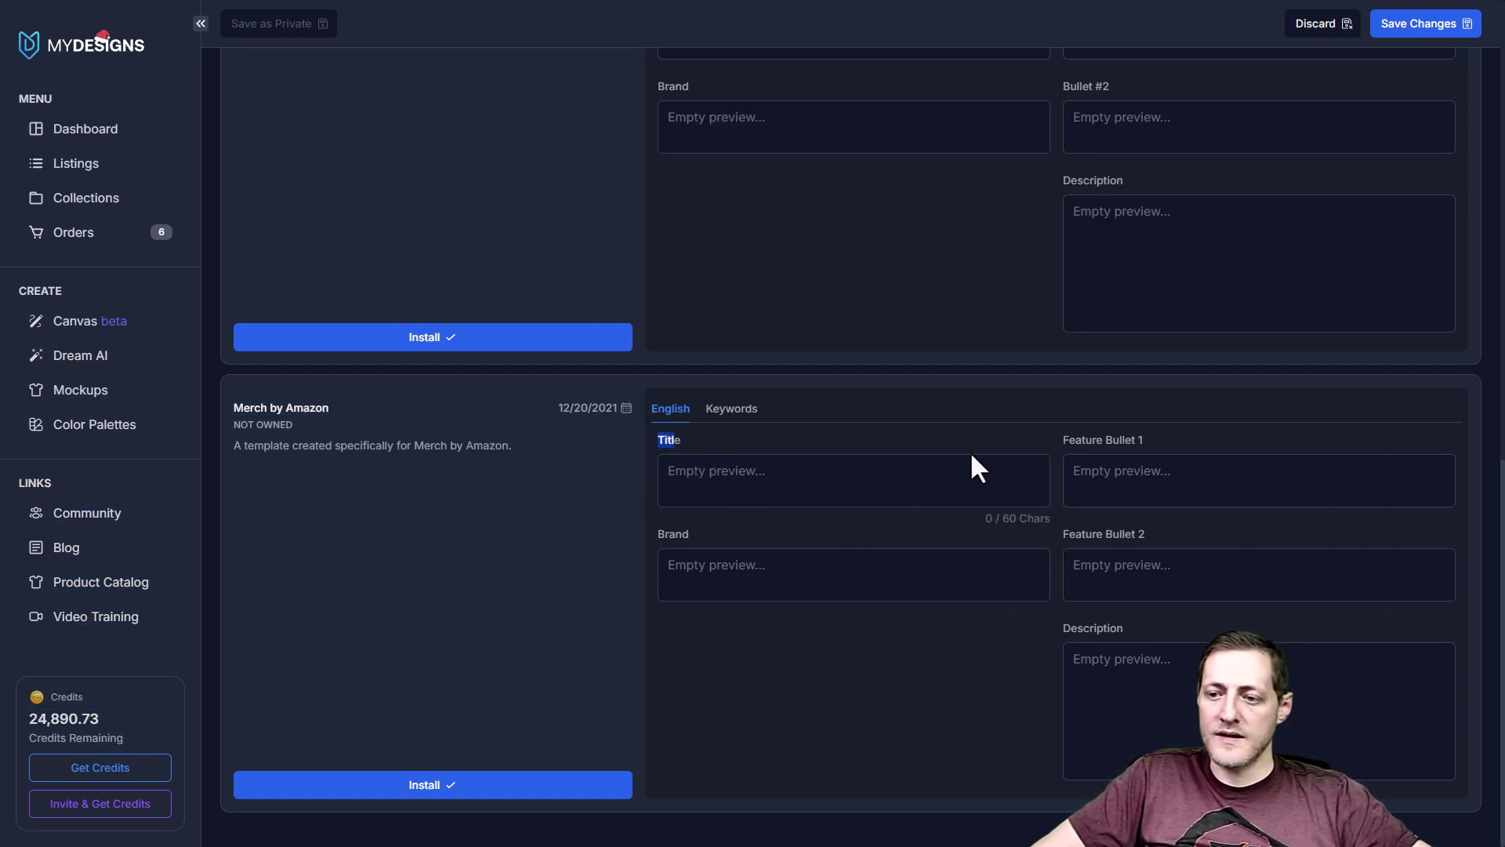
pyautogui.moveTo(972, 457); pyautogui.dragTo(1126, 652)
pyautogui.click(787, 572)
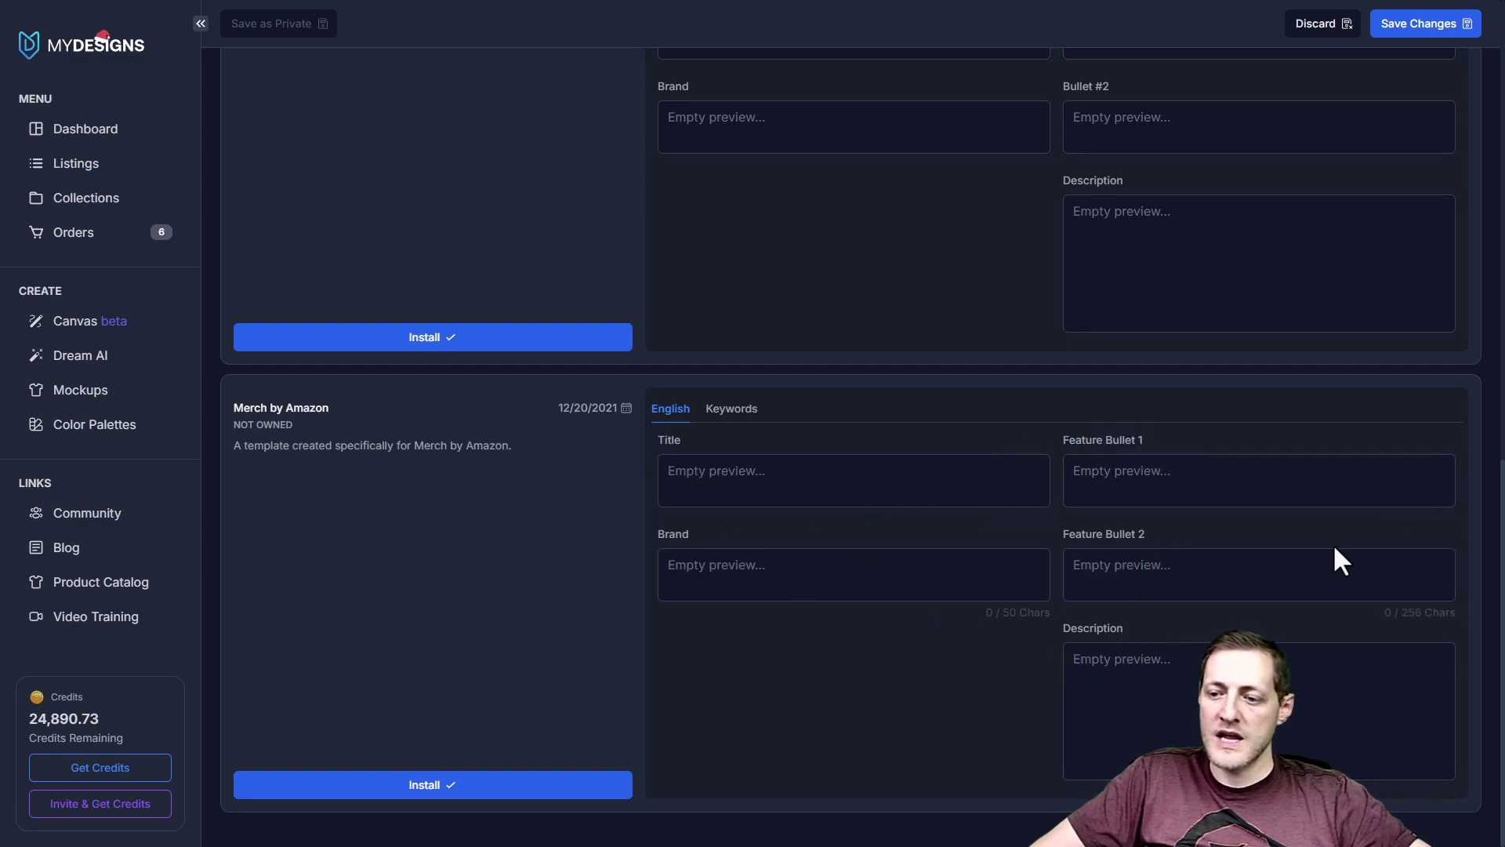
# - Install the Merch by Amazon template keeping the original slots, and review the new listing fields
pyautogui.click(460, 788)
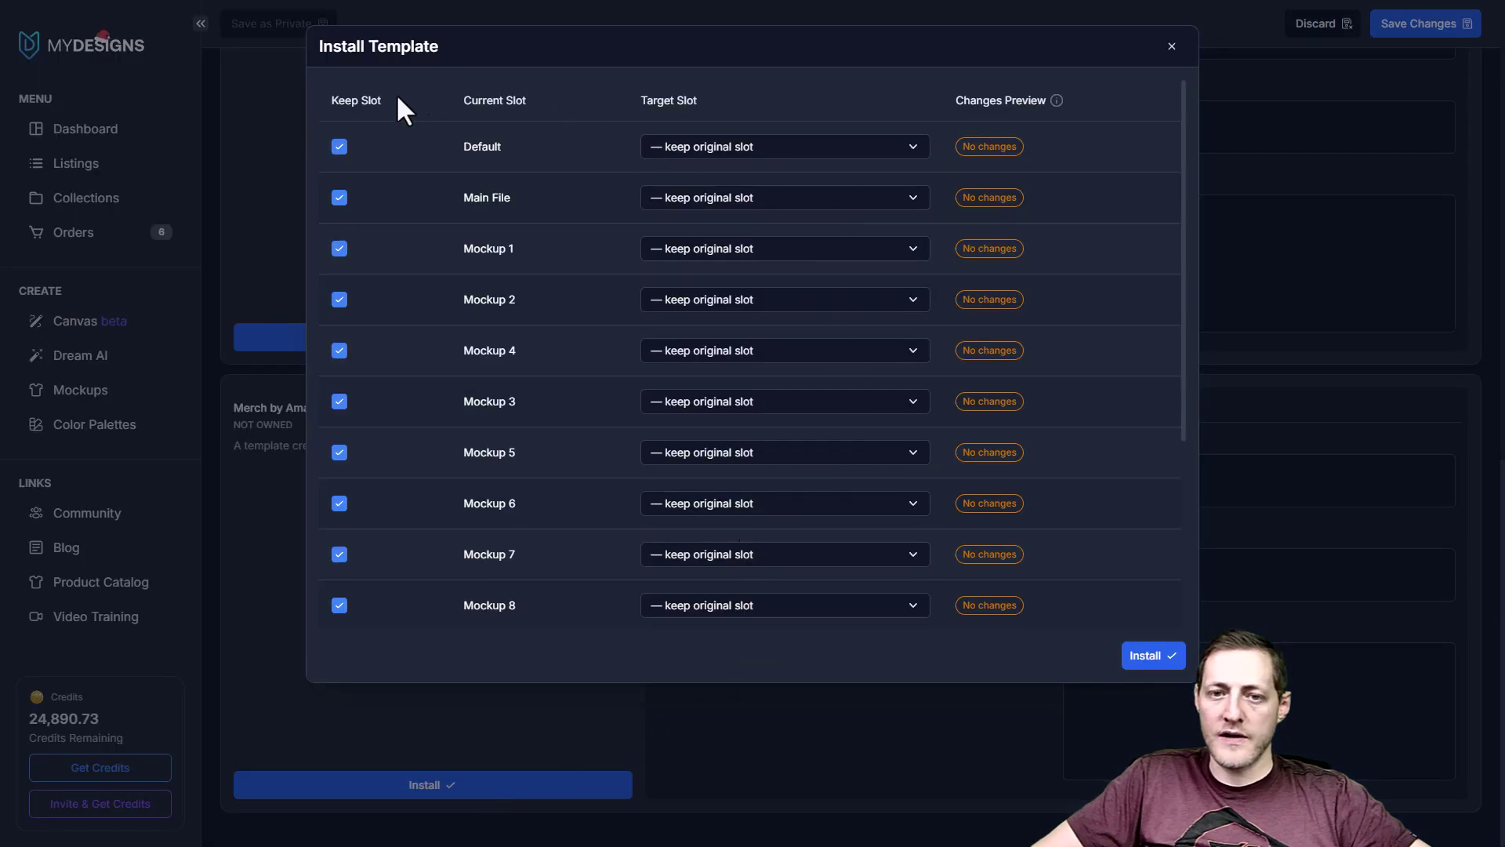
pyautogui.scroll(-4, 618, 392)
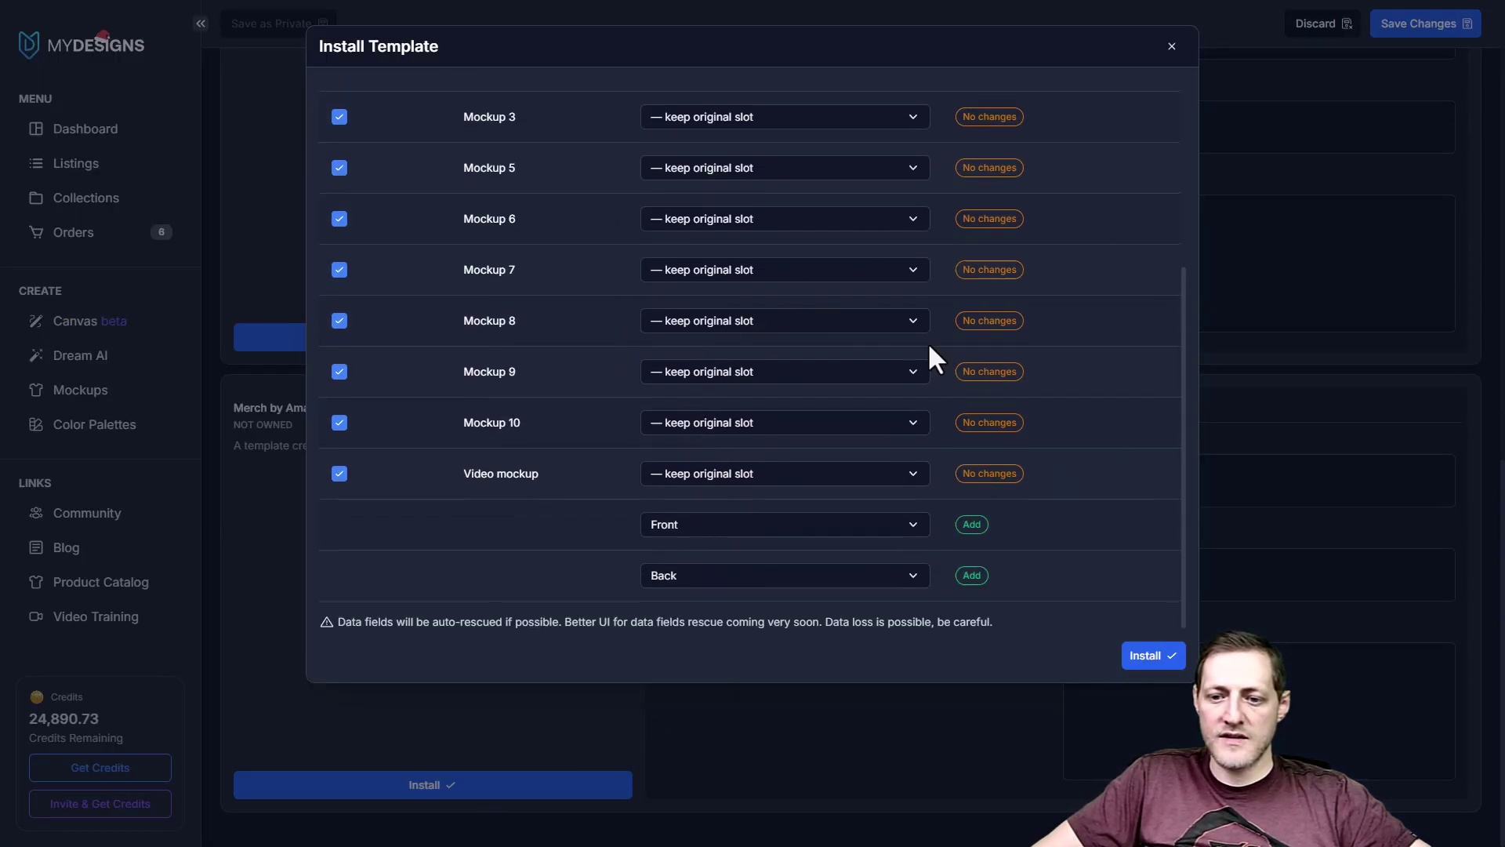
pyautogui.scroll(5, 1020, 471)
pyautogui.click(1149, 656)
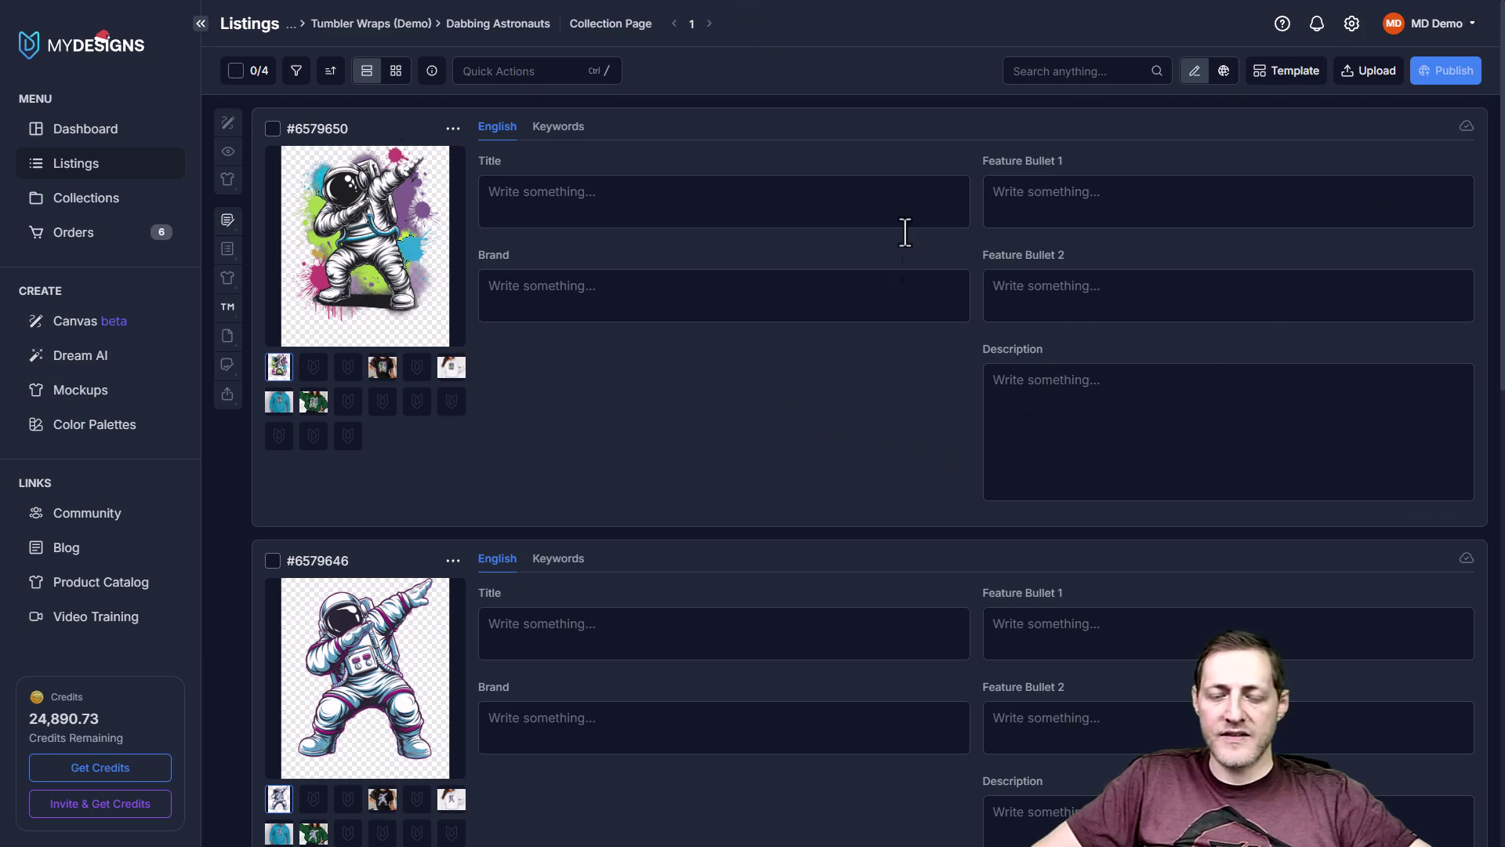
pyautogui.scroll(-5, 1104, 436)
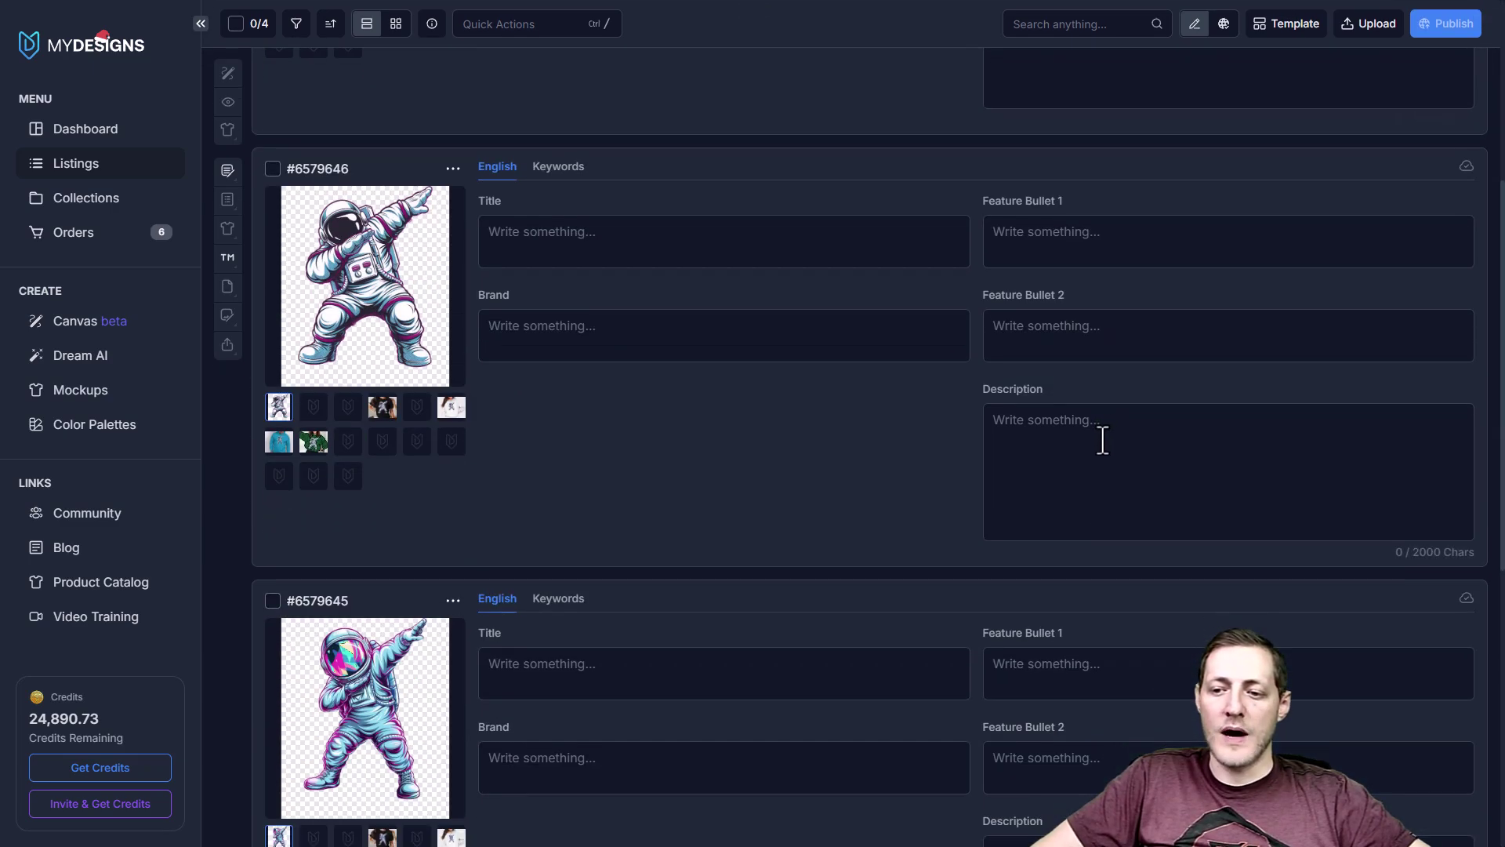
pyautogui.scroll(-5, 1103, 473)
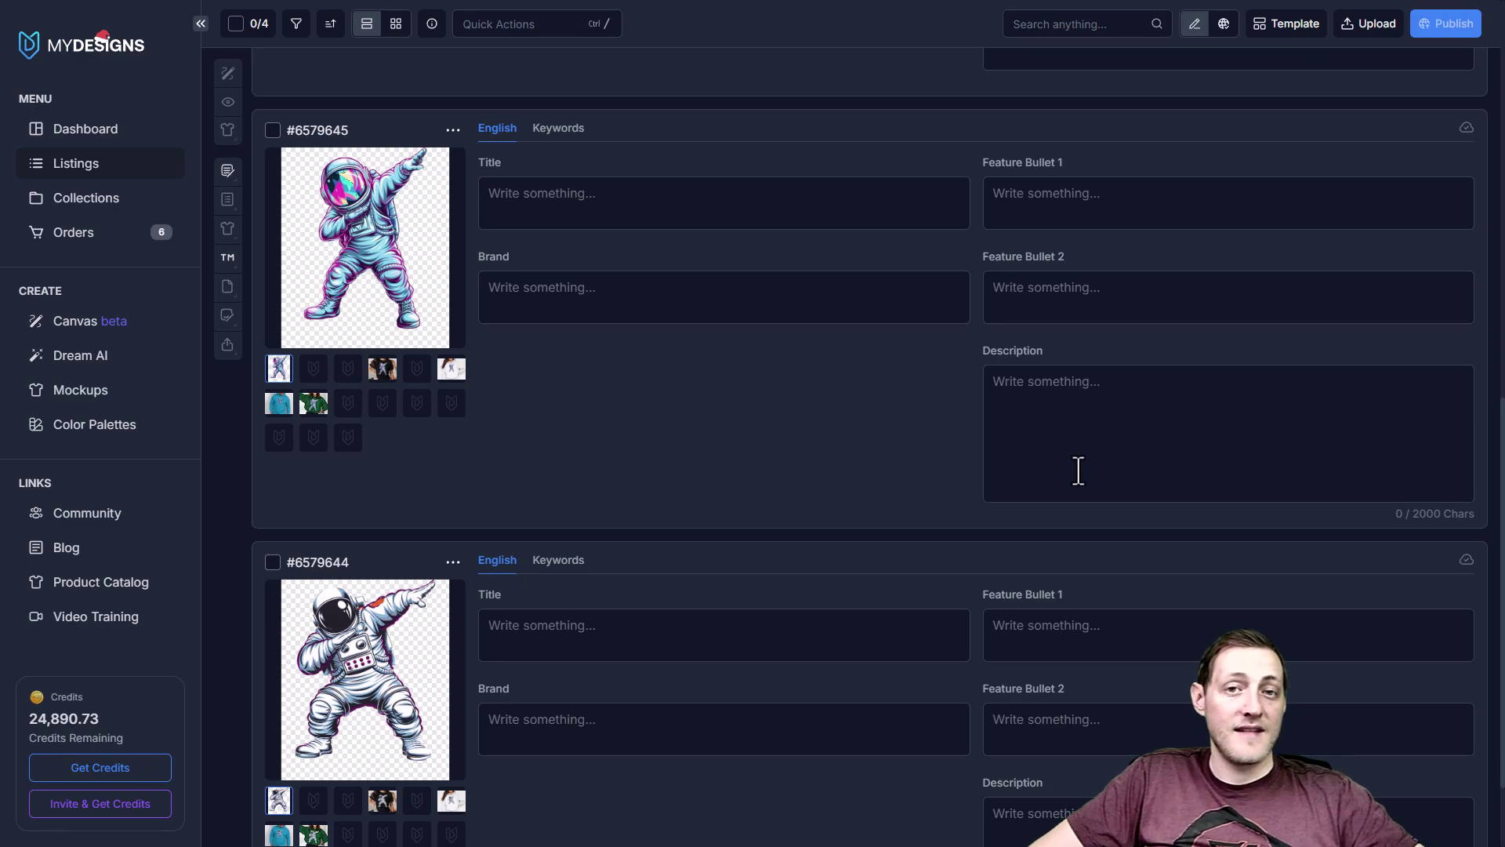
pyautogui.scroll(6, 1070, 470)
pyautogui.scroll(4, 1049, 459)
# - Delete the Description field from the template
pyautogui.click(1286, 70)
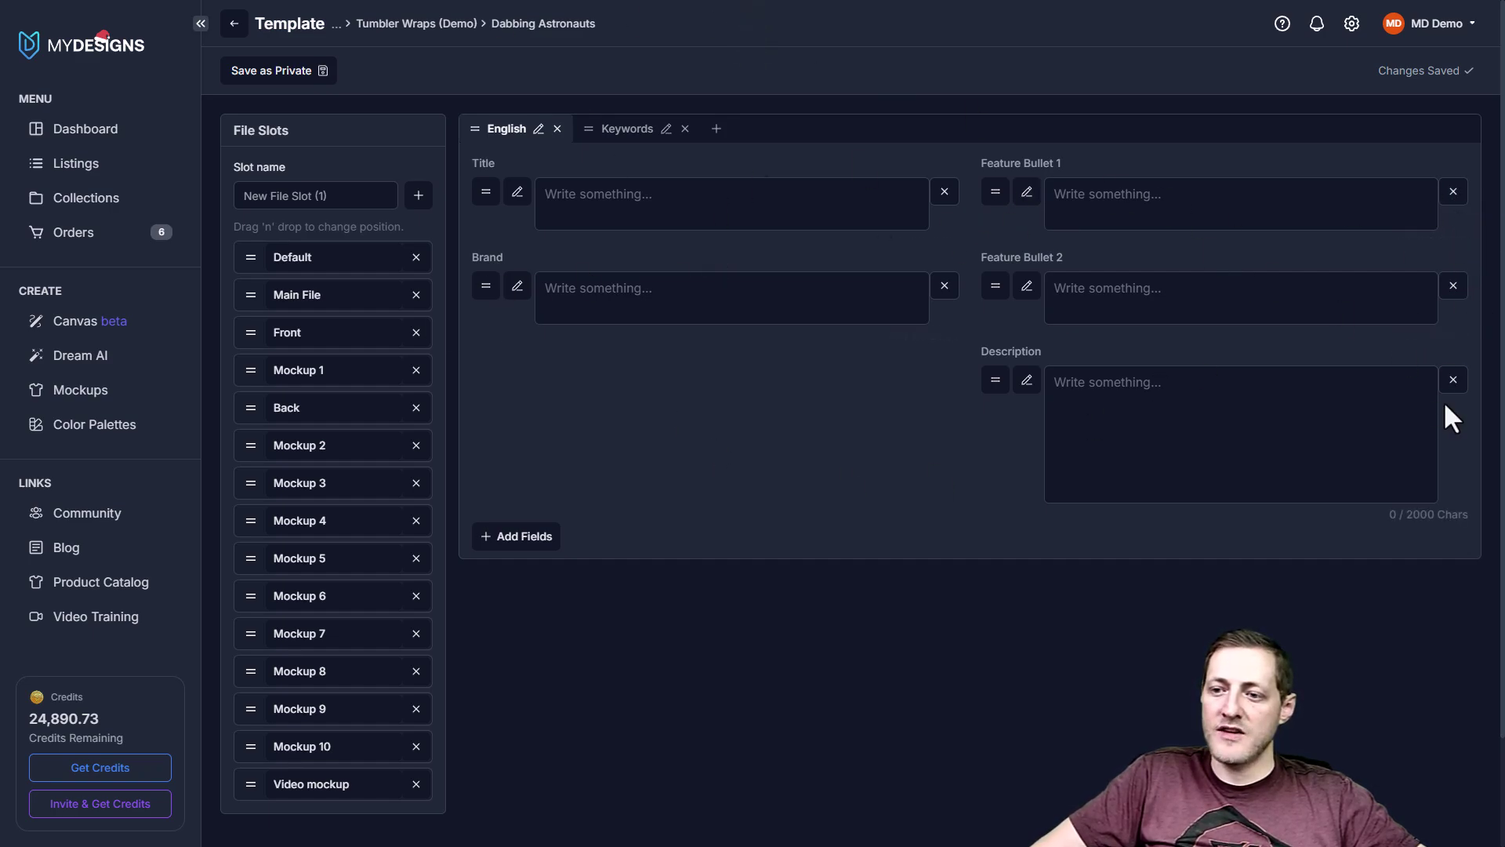
pyautogui.click(1453, 379)
pyautogui.click(801, 169)
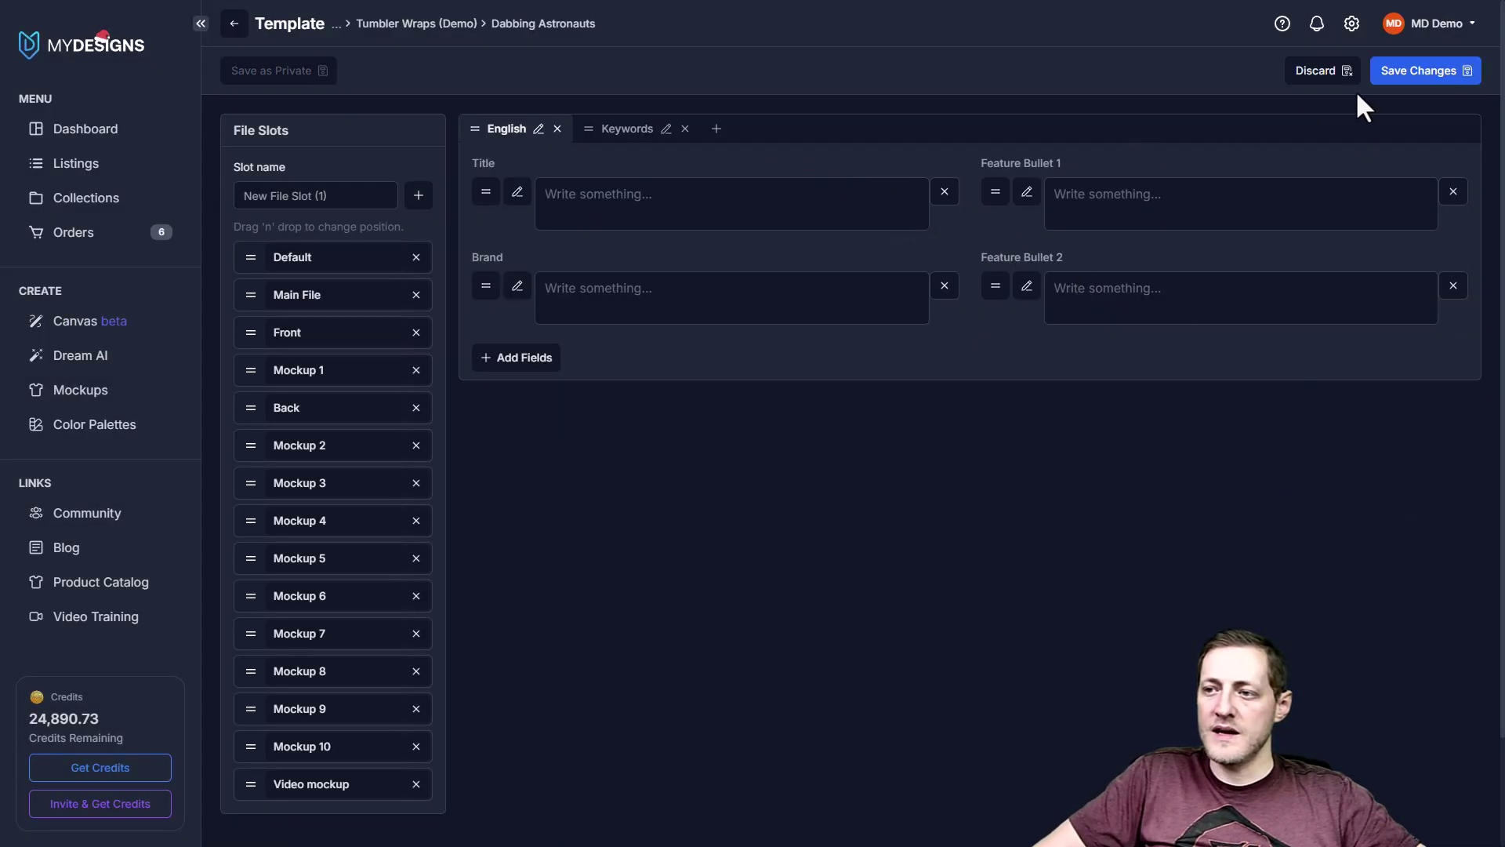
# - Save the template changes using the 'Update template only' option
pyautogui.click(1420, 70)
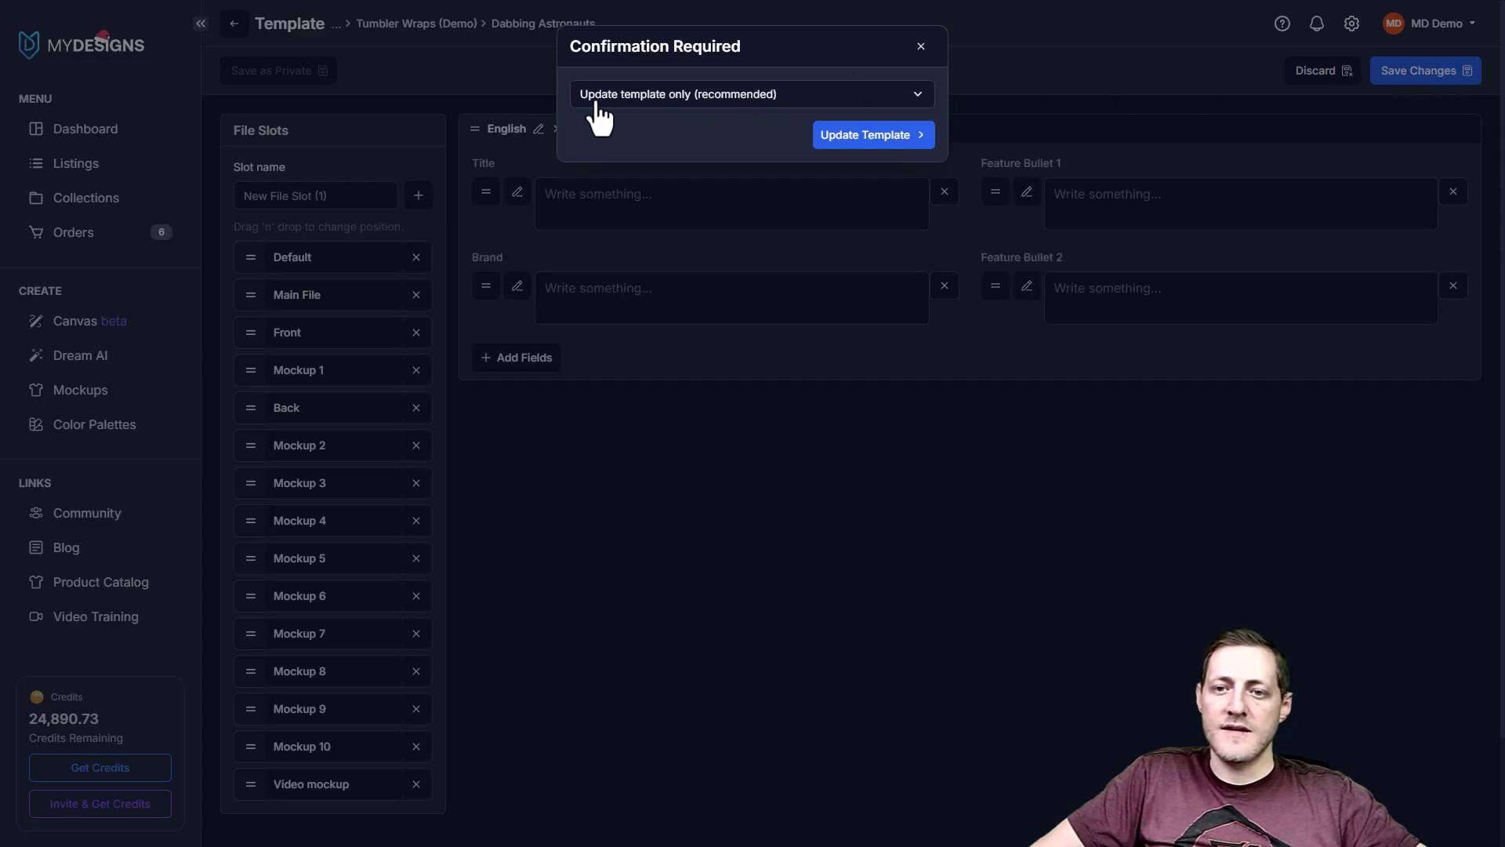
pyautogui.click(715, 95)
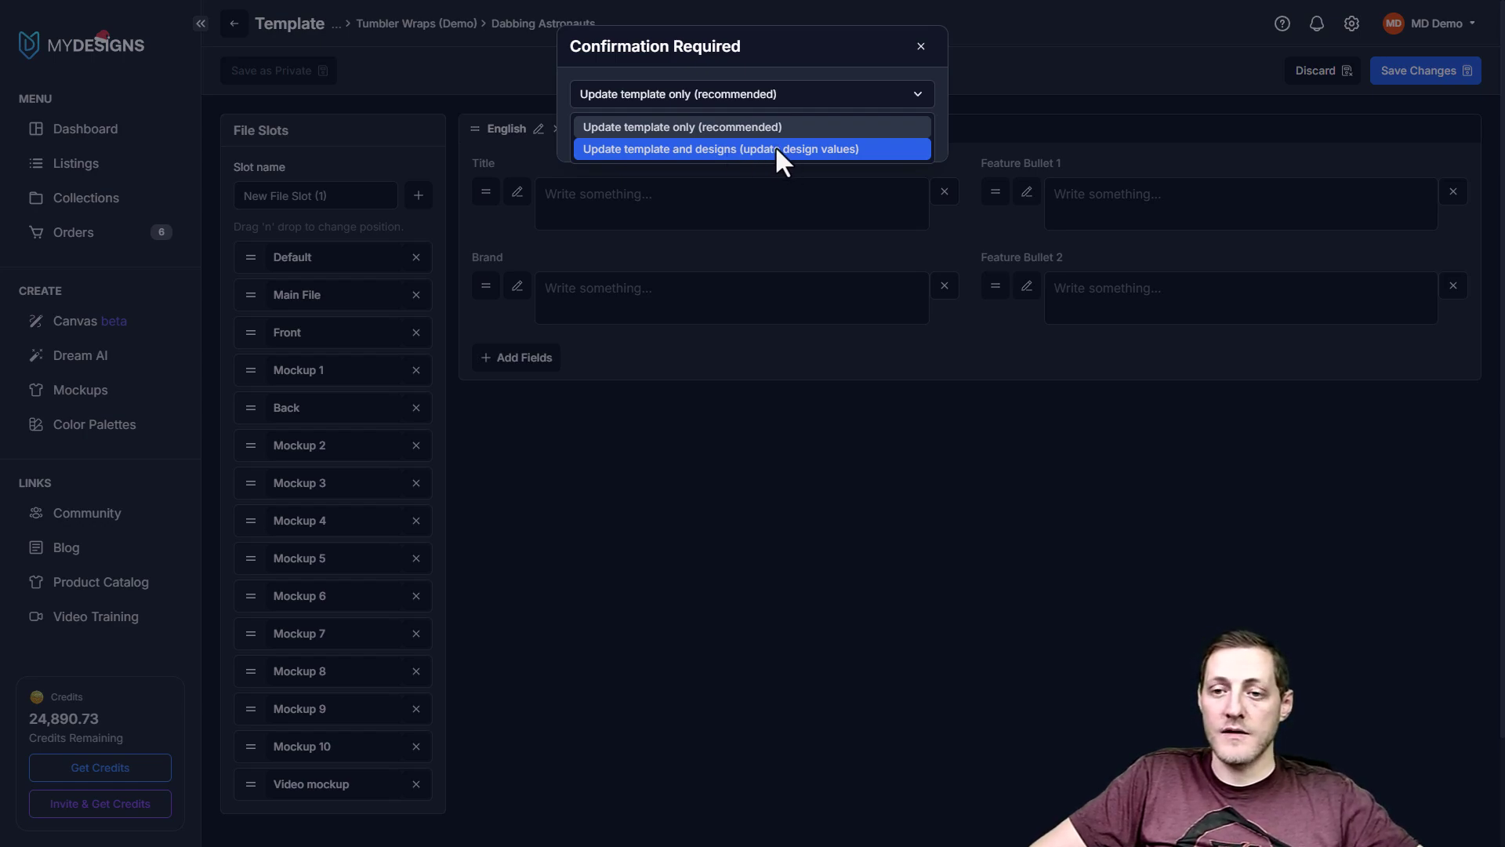
pyautogui.click(657, 128)
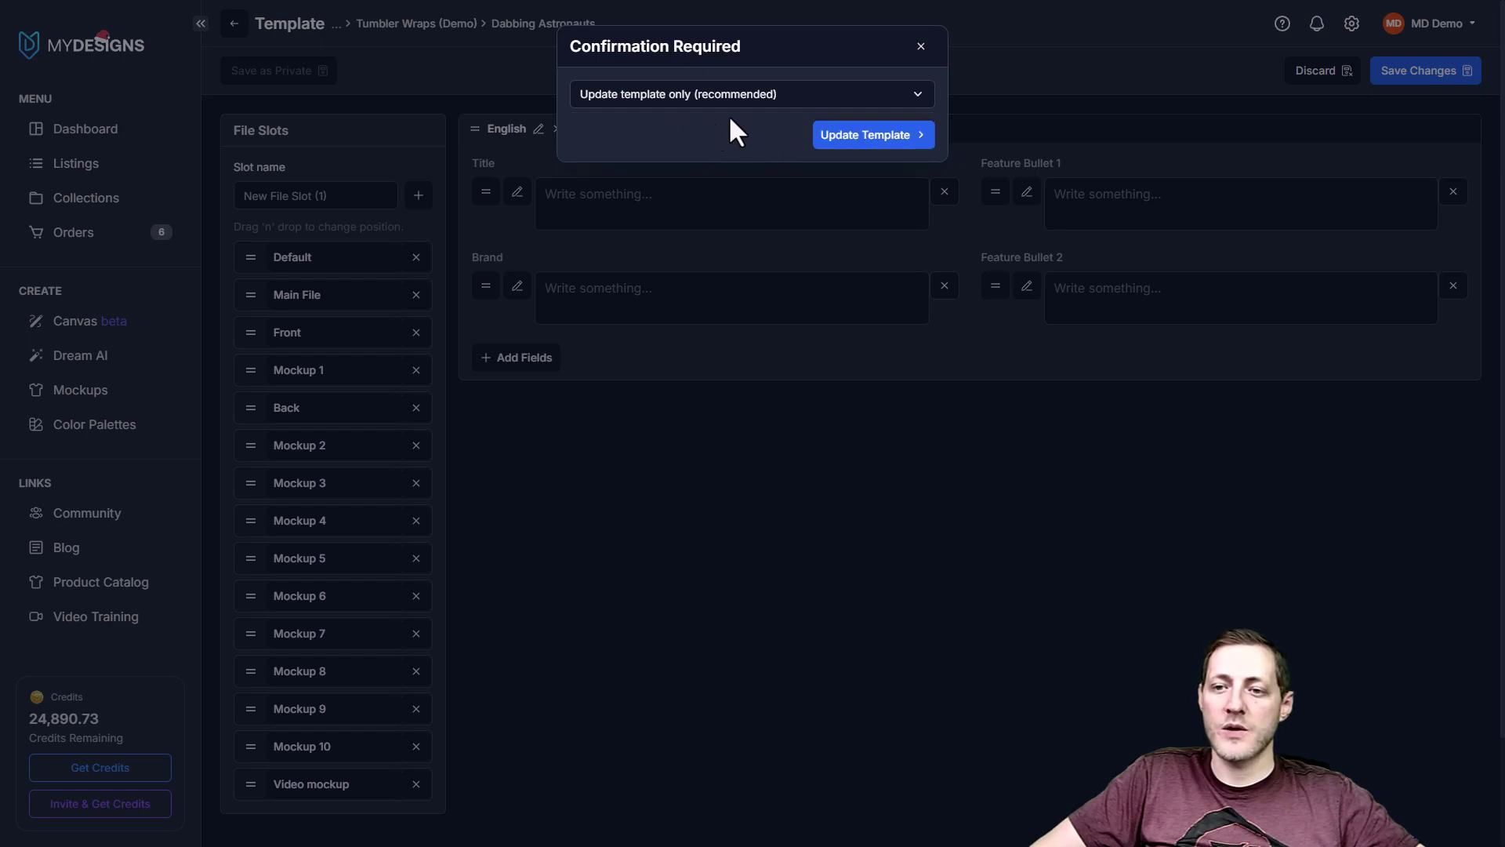
pyautogui.click(878, 145)
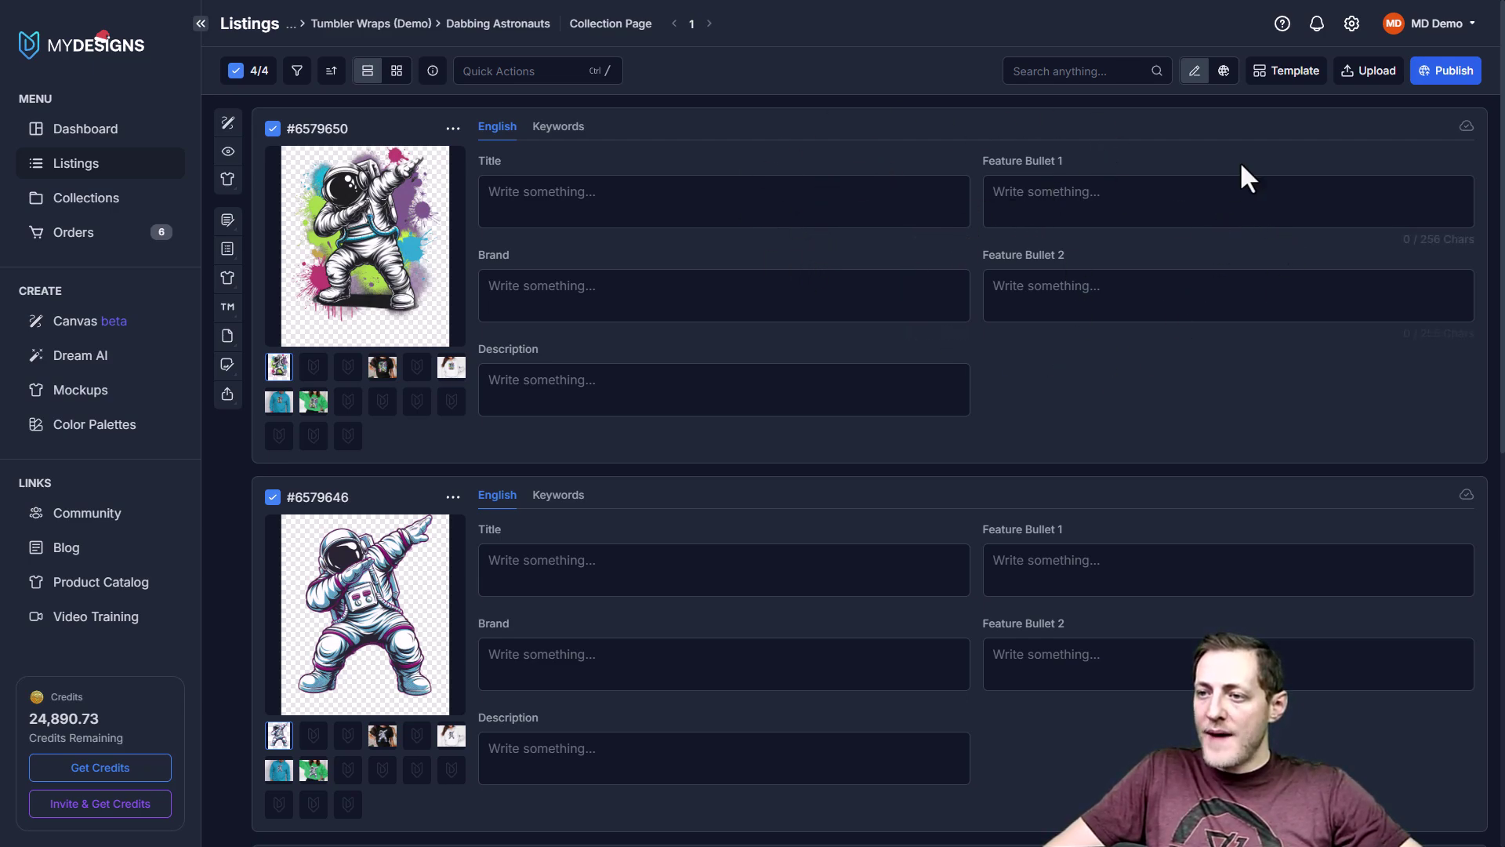
# - Reopen the Dabbing Astronauts template editor
pyautogui.click(1290, 73)
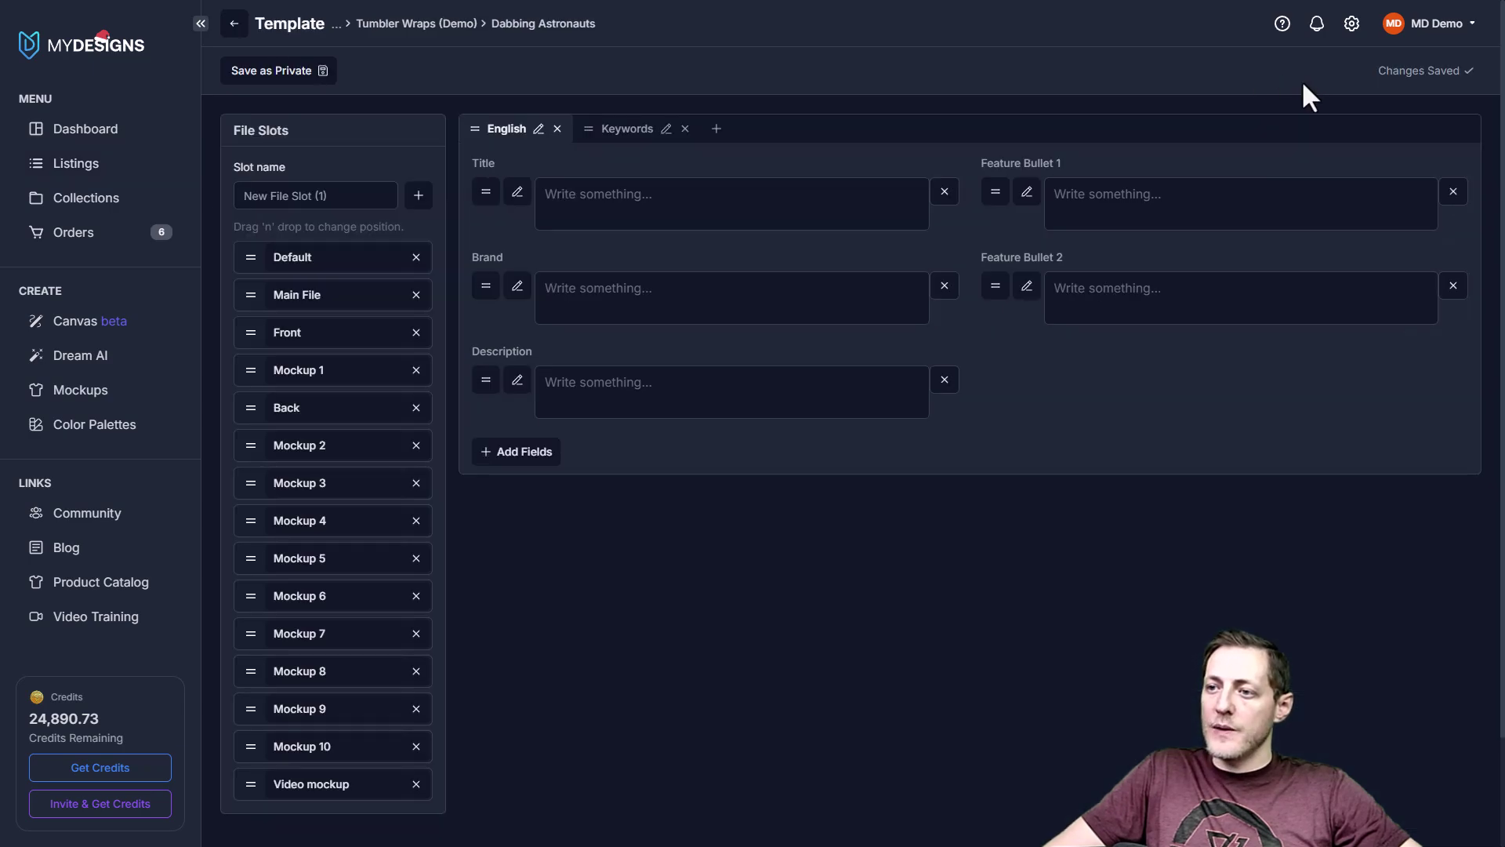
# - Enter 'this is my tshirt description' in the template's Description field
pyautogui.click(690, 388)
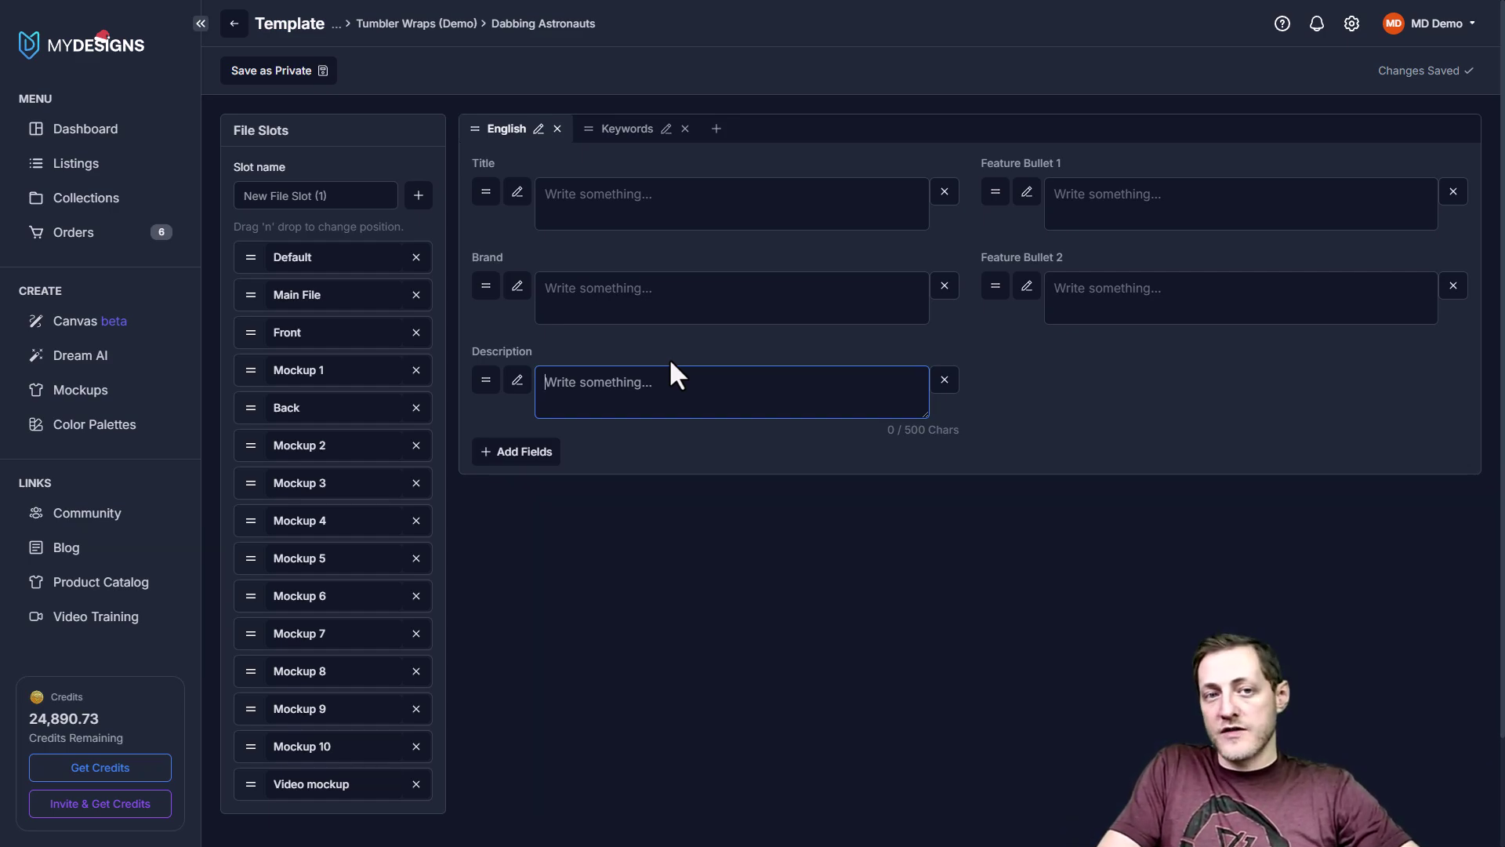
pyautogui.write('thi')
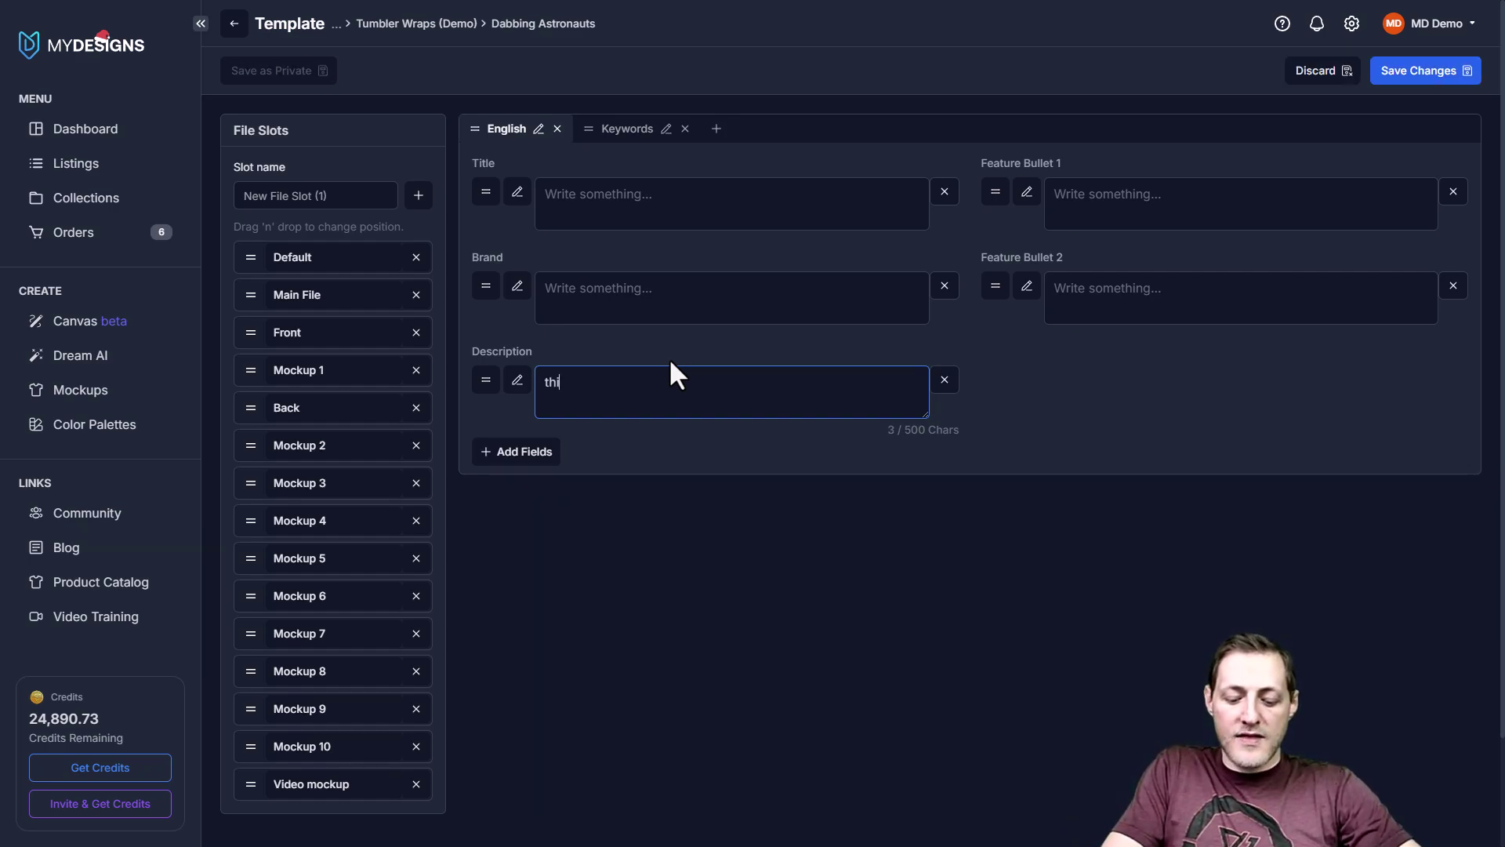
pyautogui.write('s is my tshirt description')
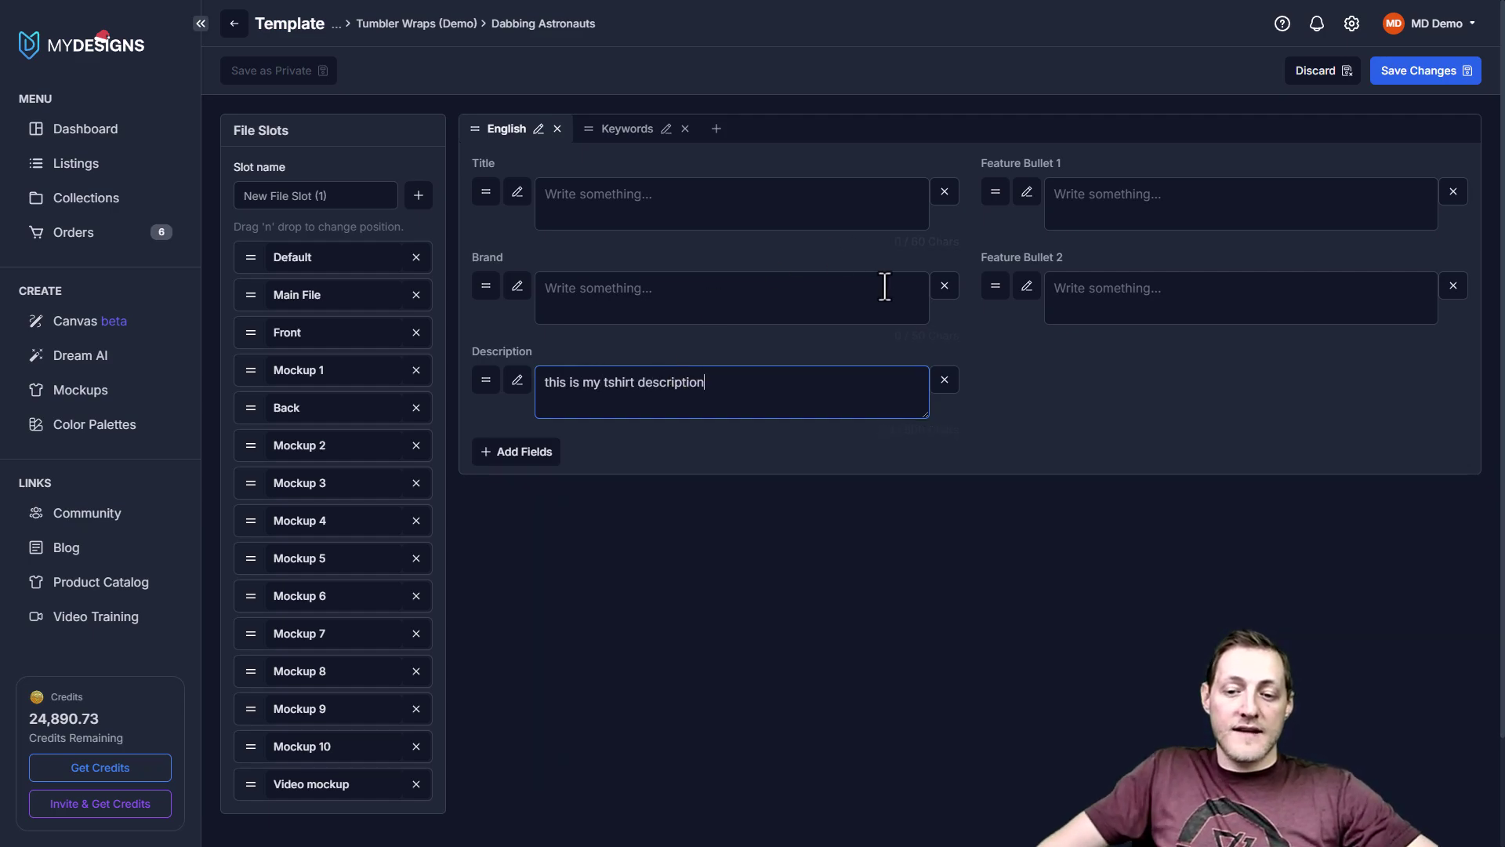
pyautogui.moveTo(758, 388); pyautogui.dragTo(544, 388)
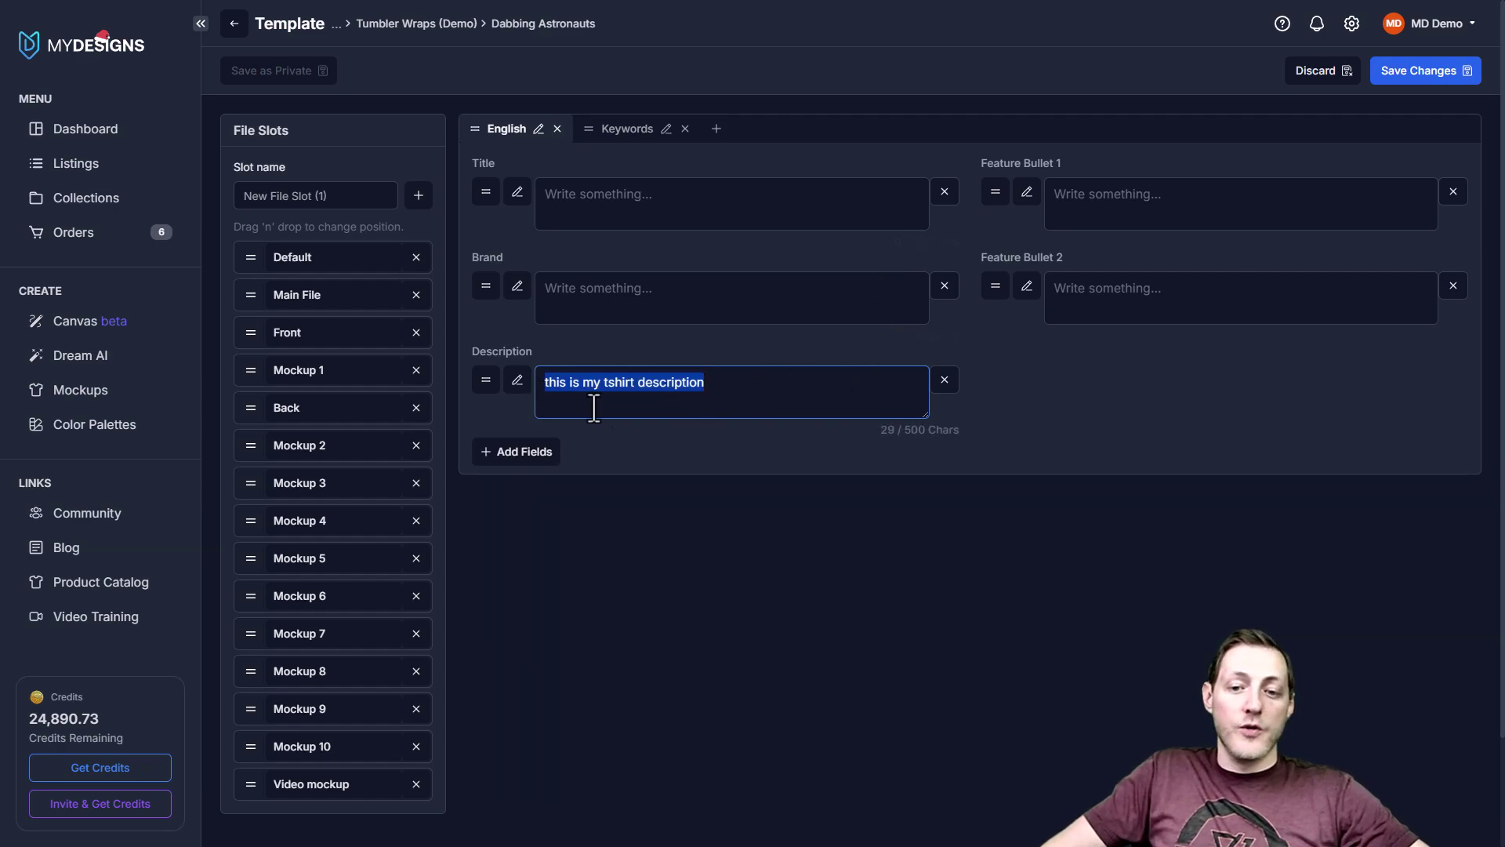
pyautogui.click(901, 423)
# - Save the template, applying the change to both the template and existing designs
pyautogui.click(1429, 73)
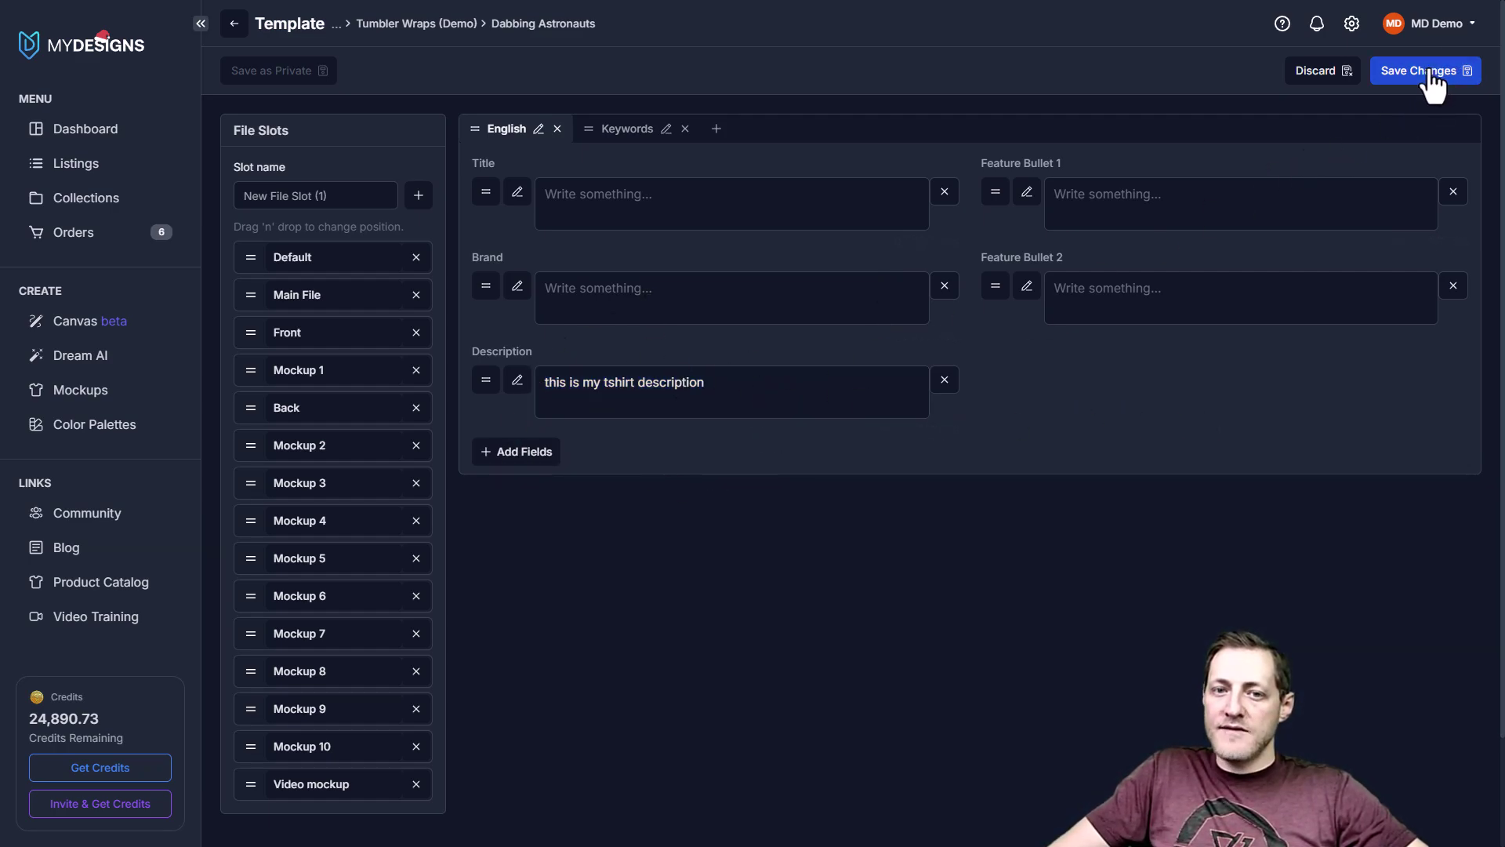
pyautogui.click(675, 95)
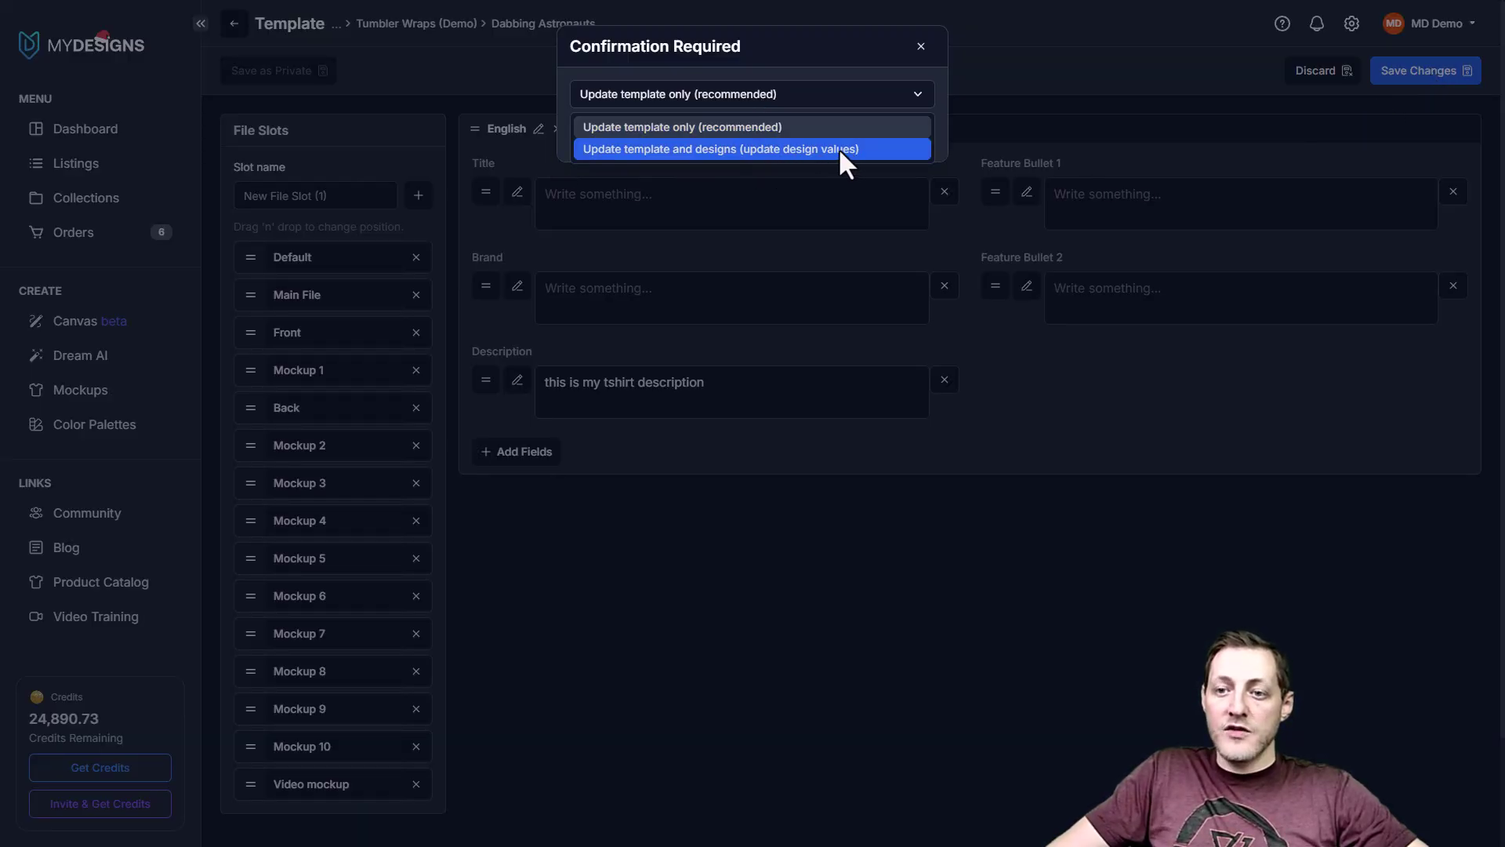
pyautogui.click(810, 148)
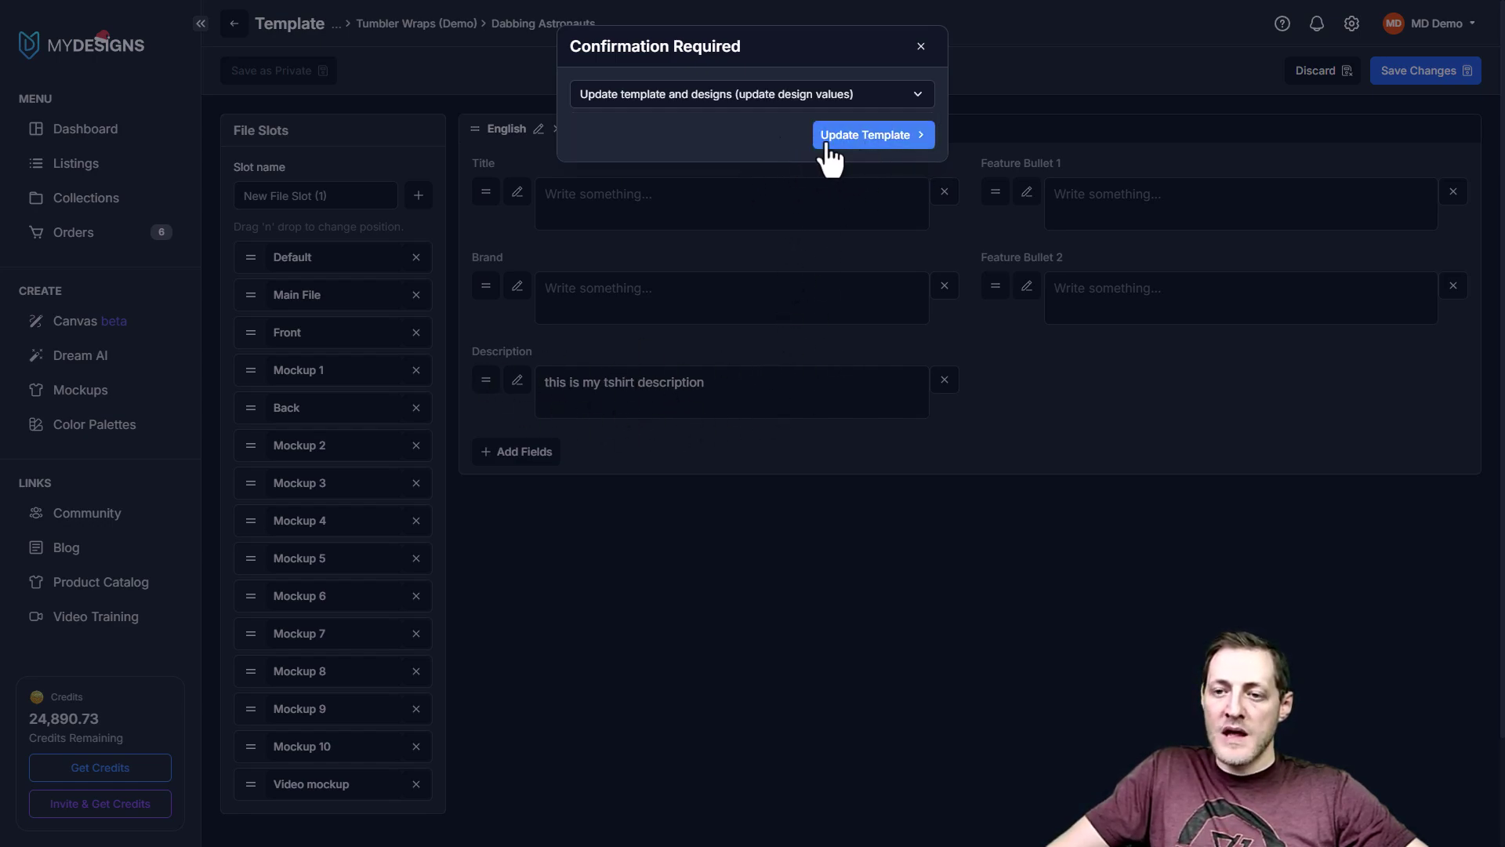
pyautogui.click(869, 139)
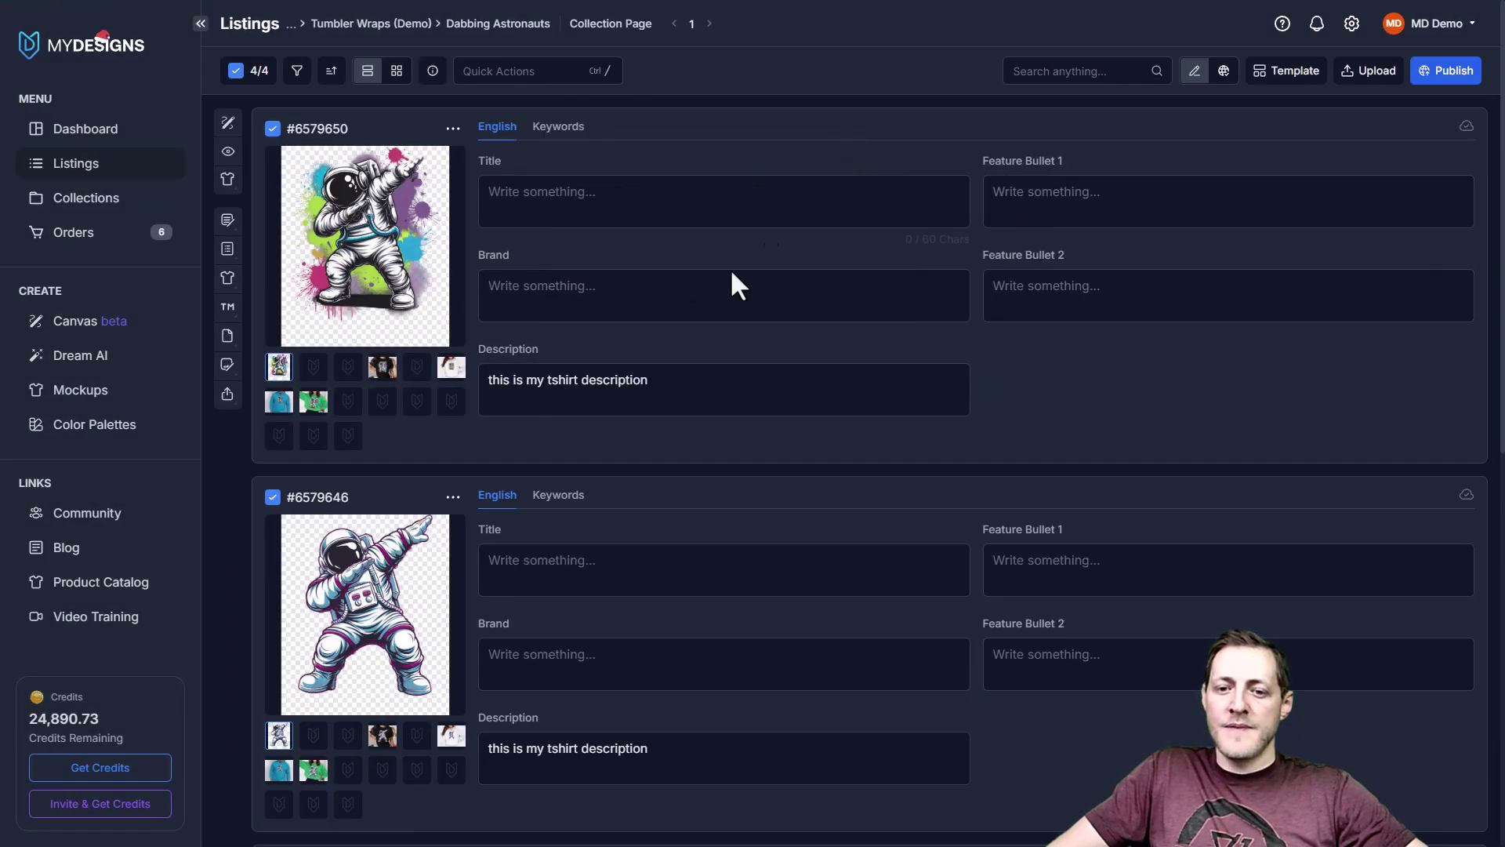
# - Verify the first listing's description reads 'this is my tshirt description', then reopen the template editor
pyautogui.click(722, 402)
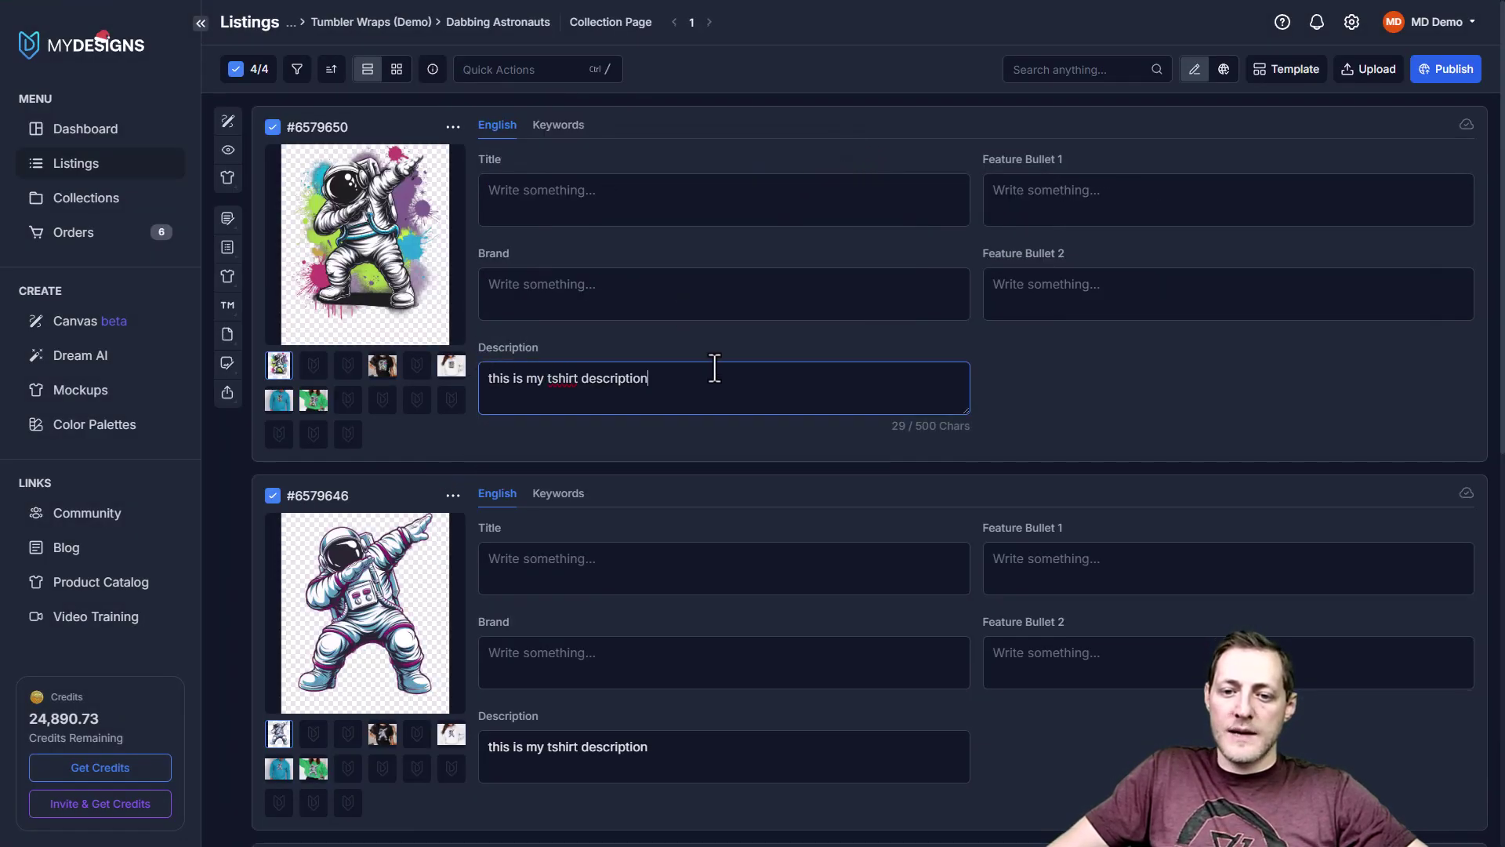
pyautogui.scroll(-9, 662, 350)
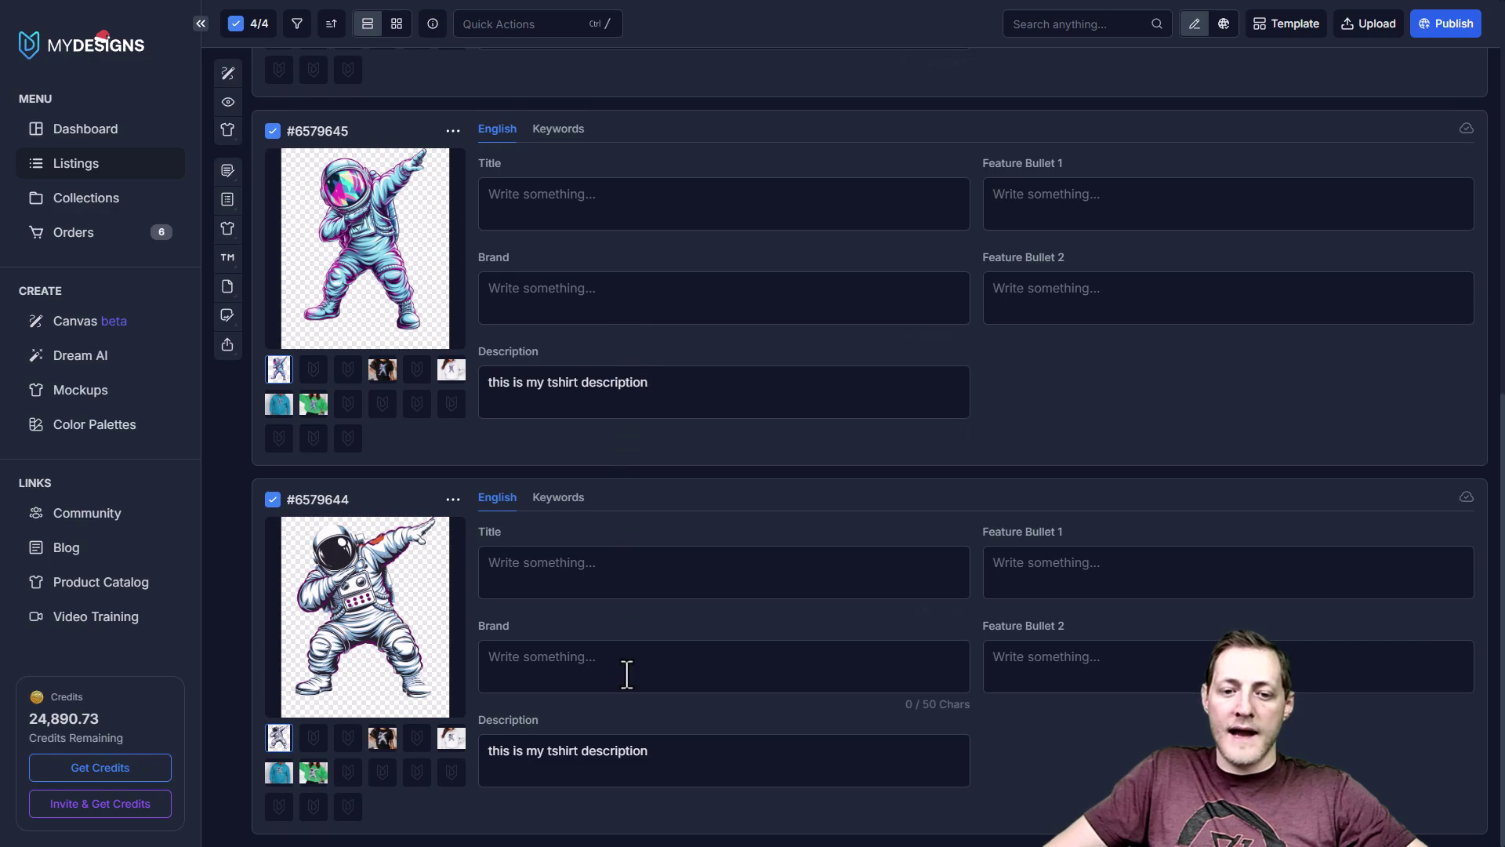
pyautogui.scroll(8, 626, 670)
pyautogui.scroll(2, 626, 670)
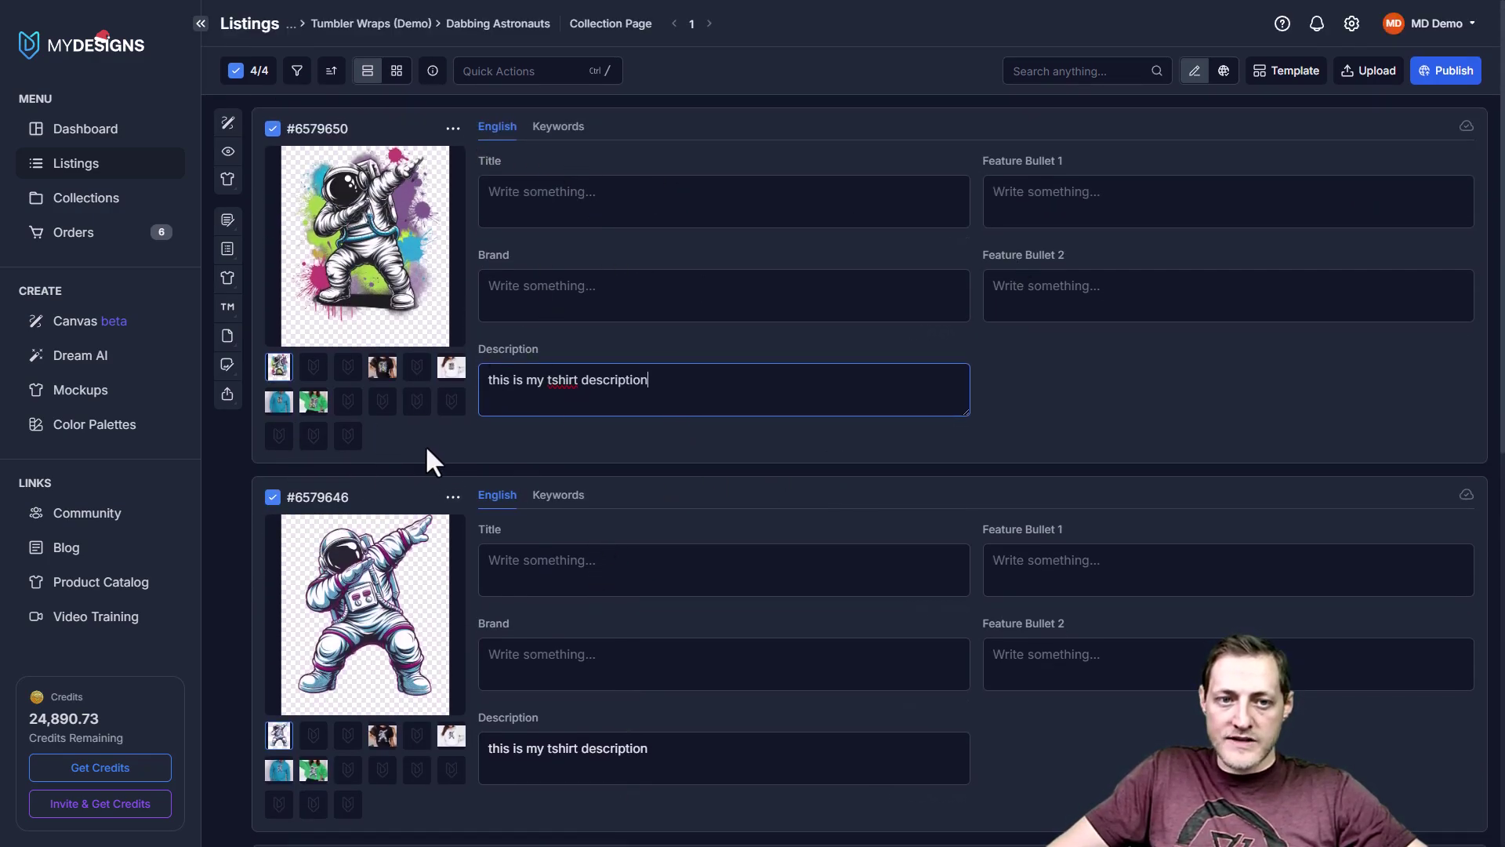
pyautogui.click(615, 395)
pyautogui.moveTo(728, 381); pyautogui.dragTo(397, 386)
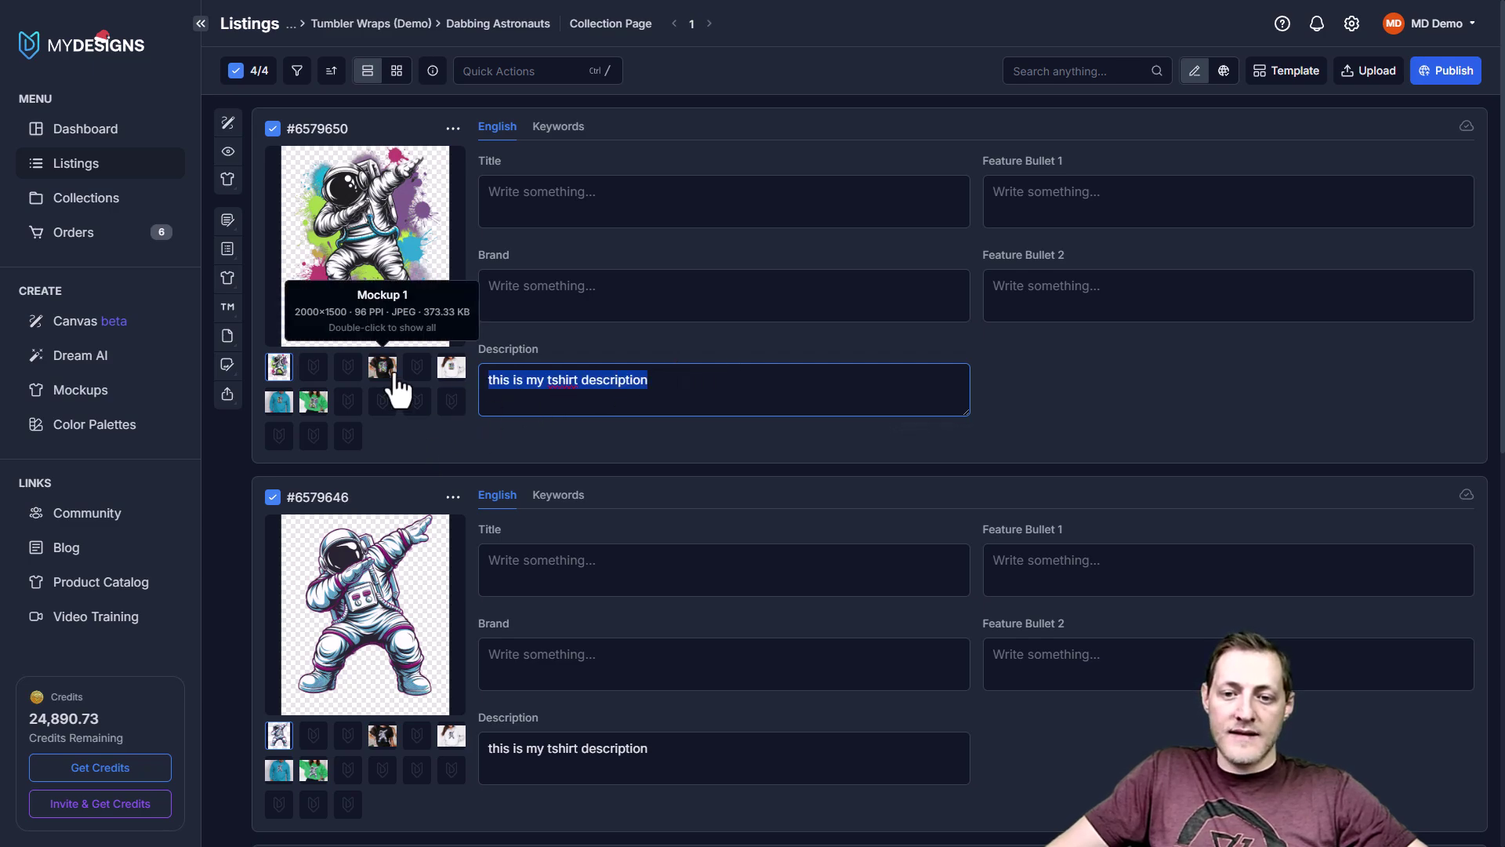
pyautogui.click(737, 346)
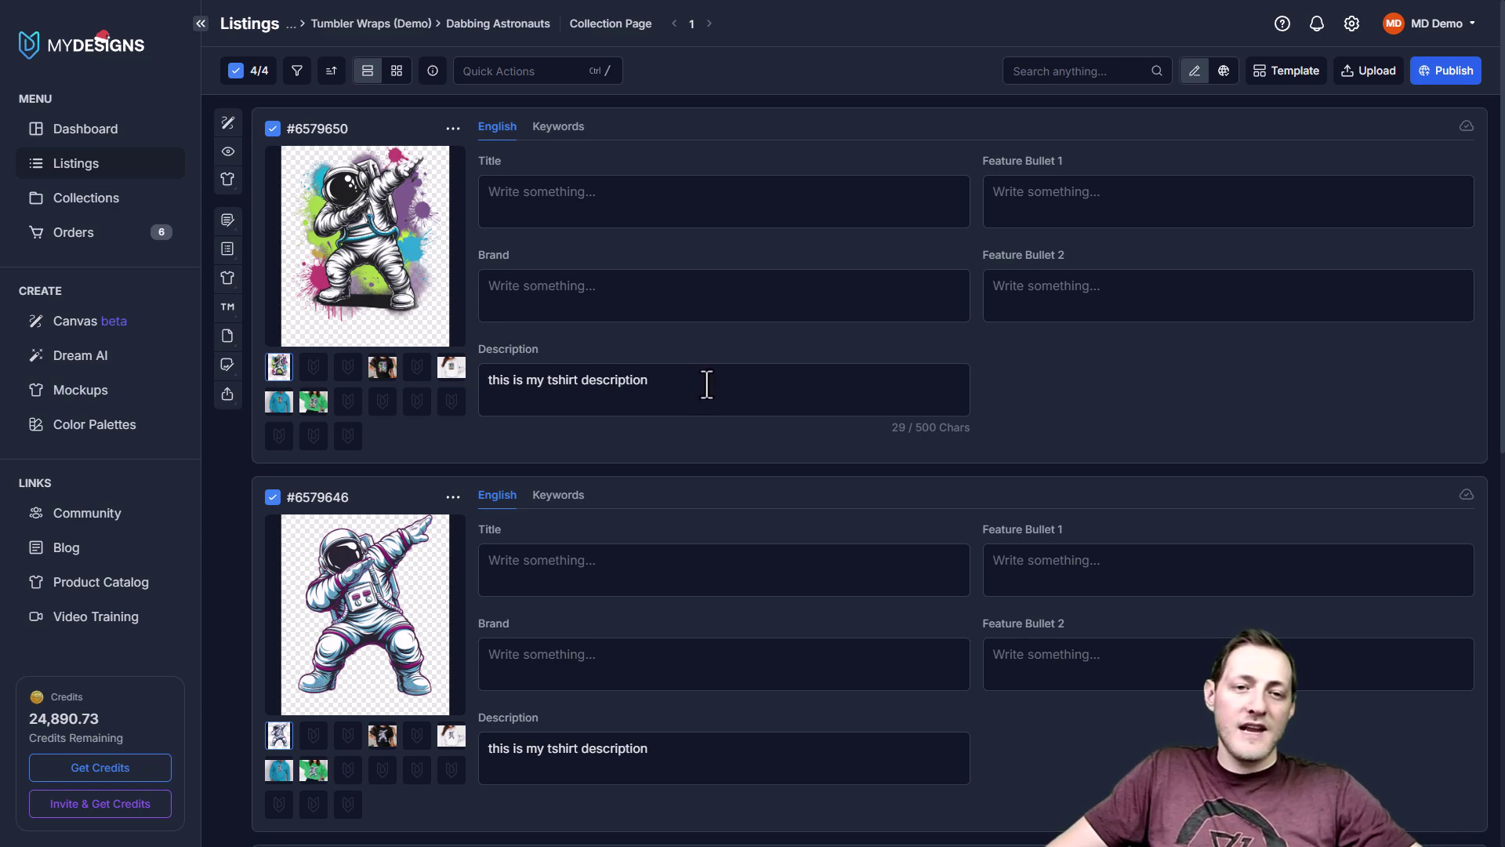
pyautogui.click(1286, 75)
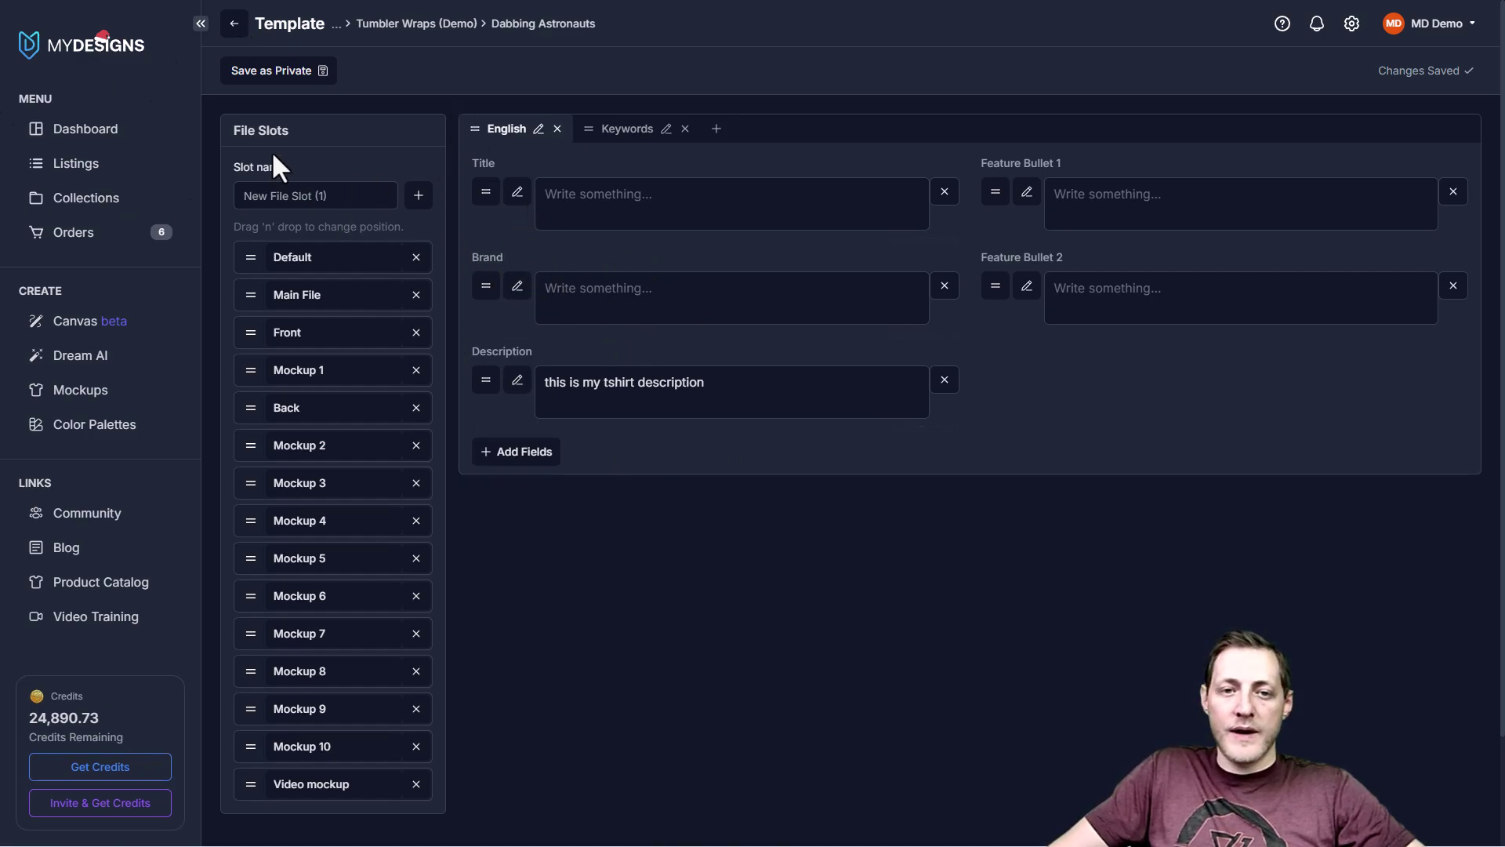
# - Save a private copy named 'tshirt template', described as 'this is my tshirt template'
pyautogui.click(245, 78)
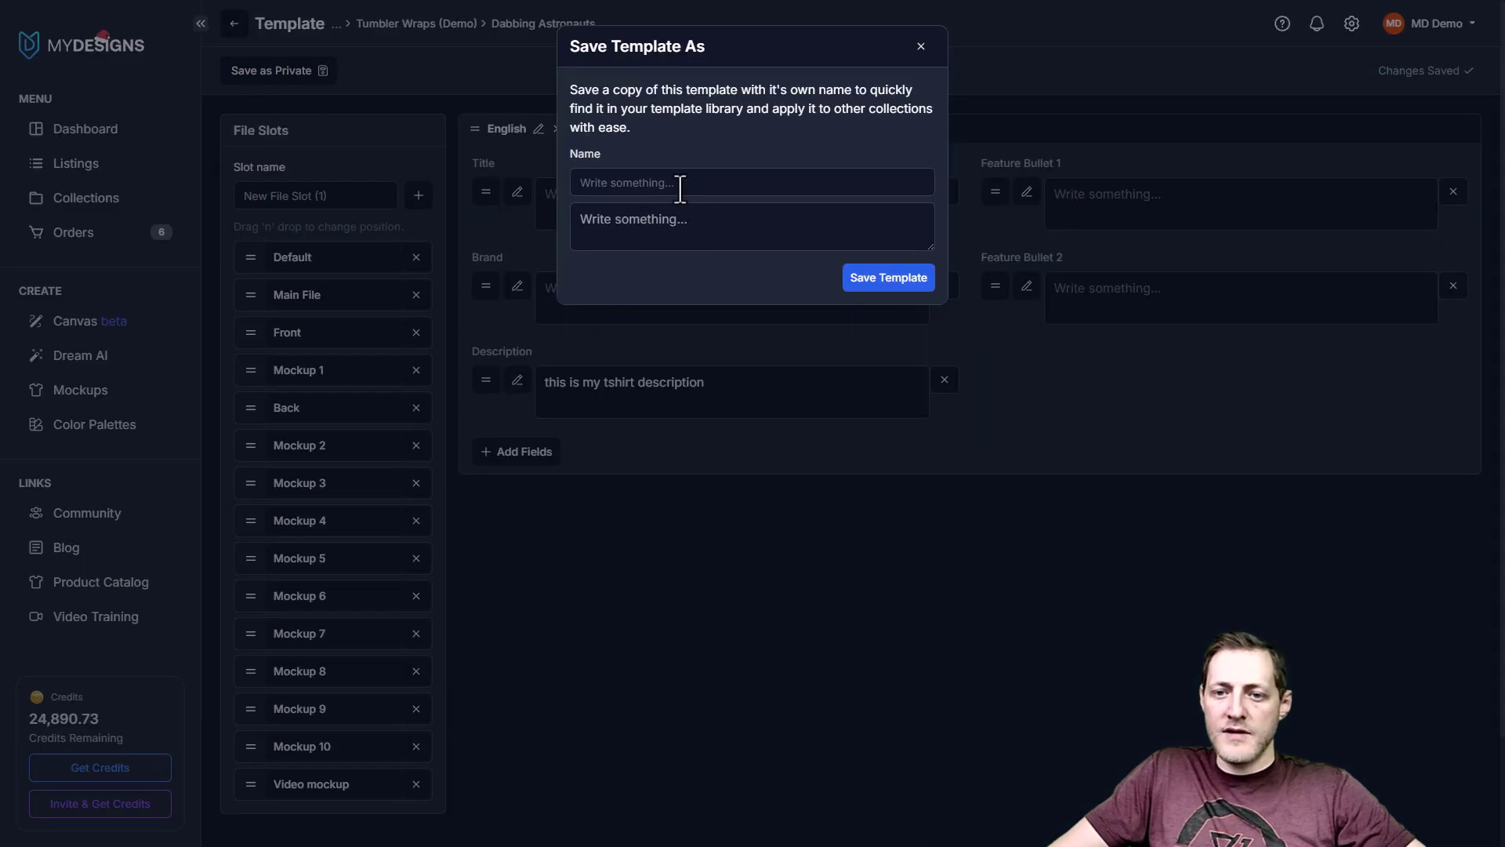
pyautogui.click(606, 182)
pyautogui.write('ts')
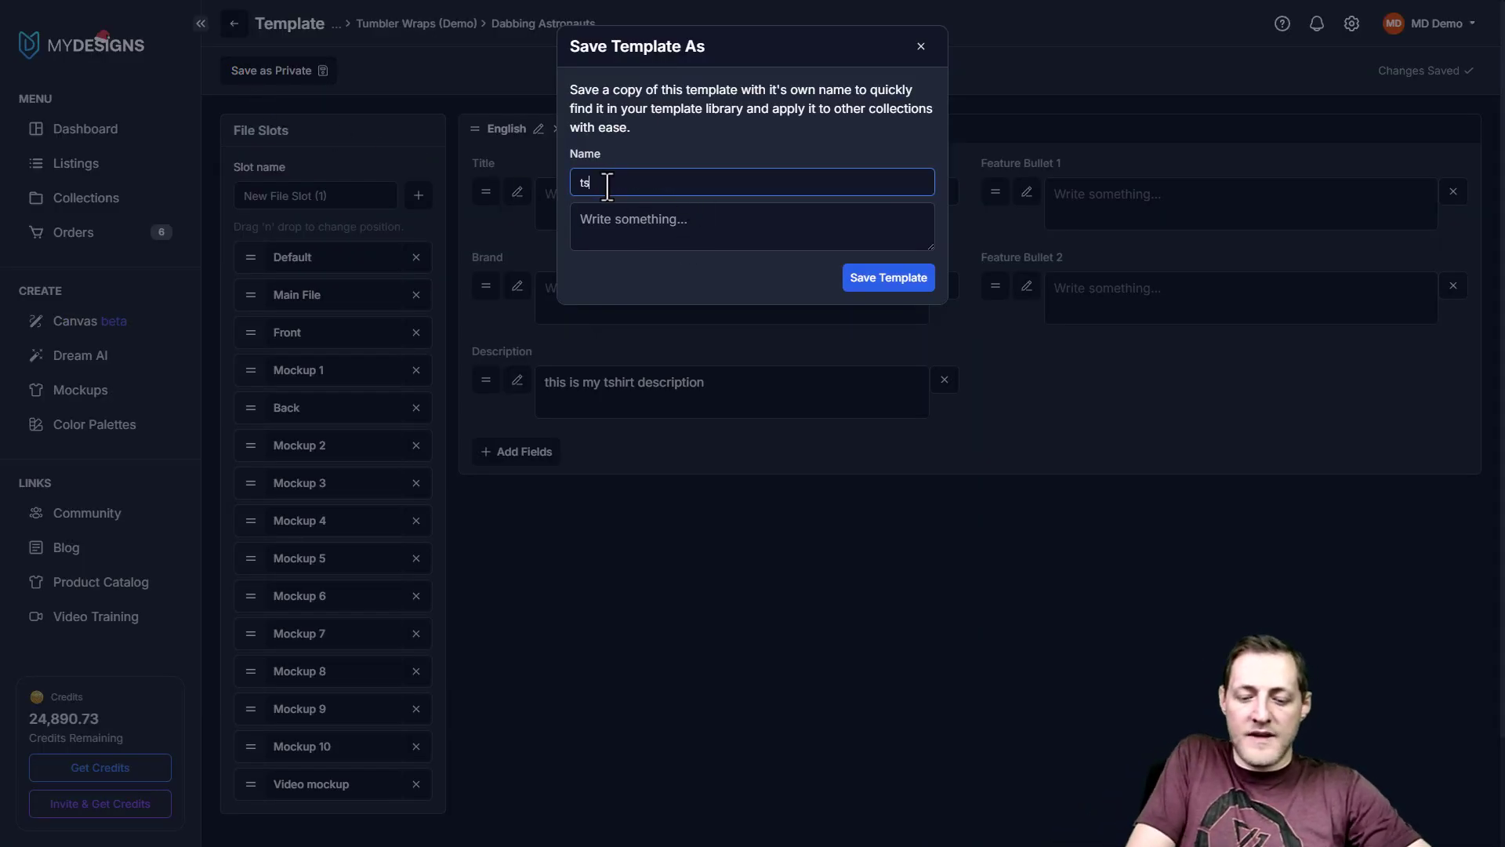
pyautogui.write('hirt template')
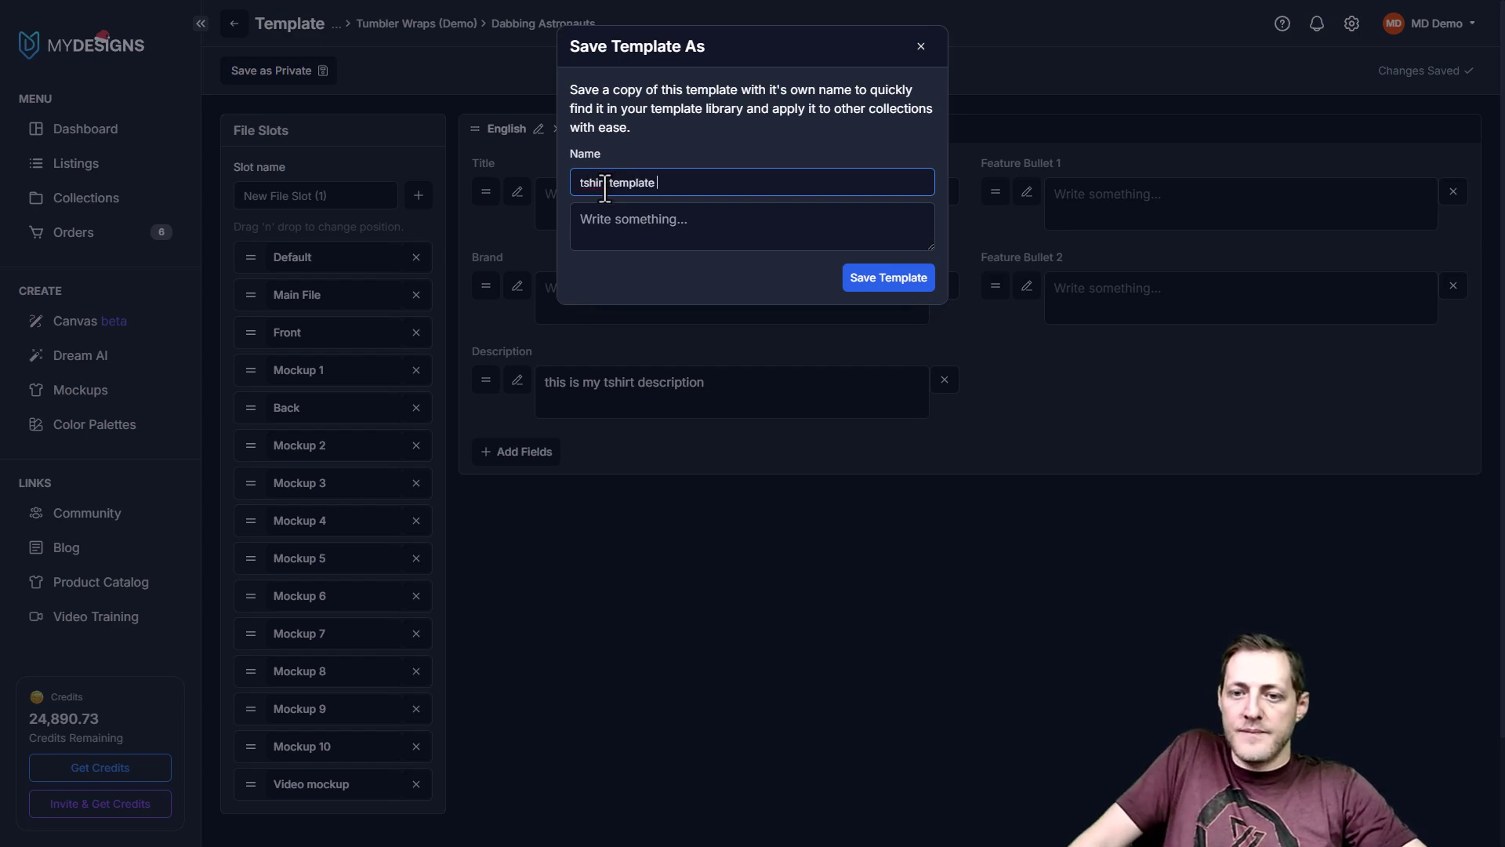
pyautogui.click(625, 236)
pyautogui.write('this is my')
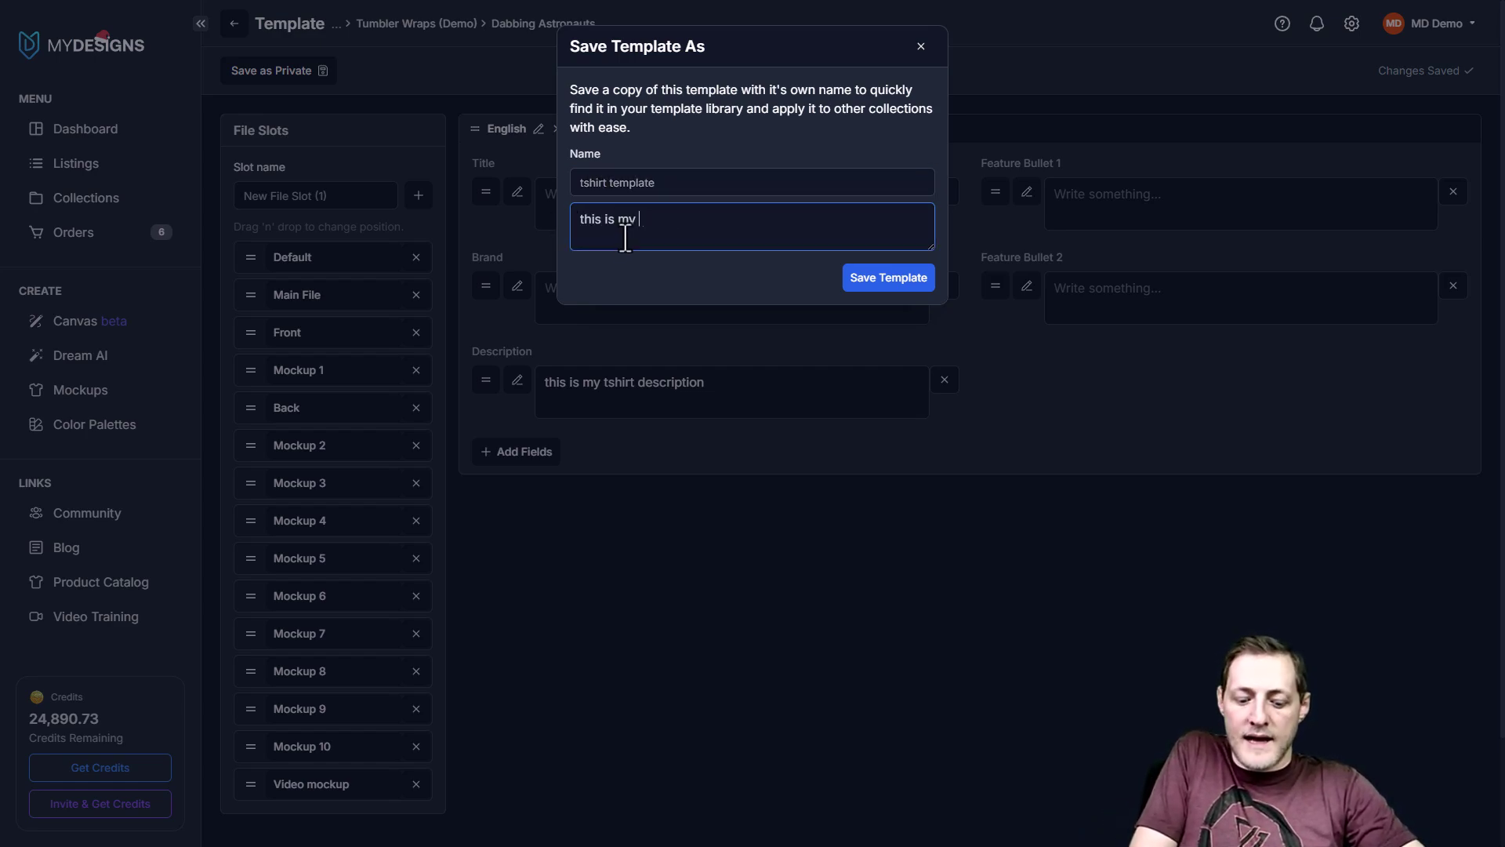
pyautogui.write(' tshirt template')
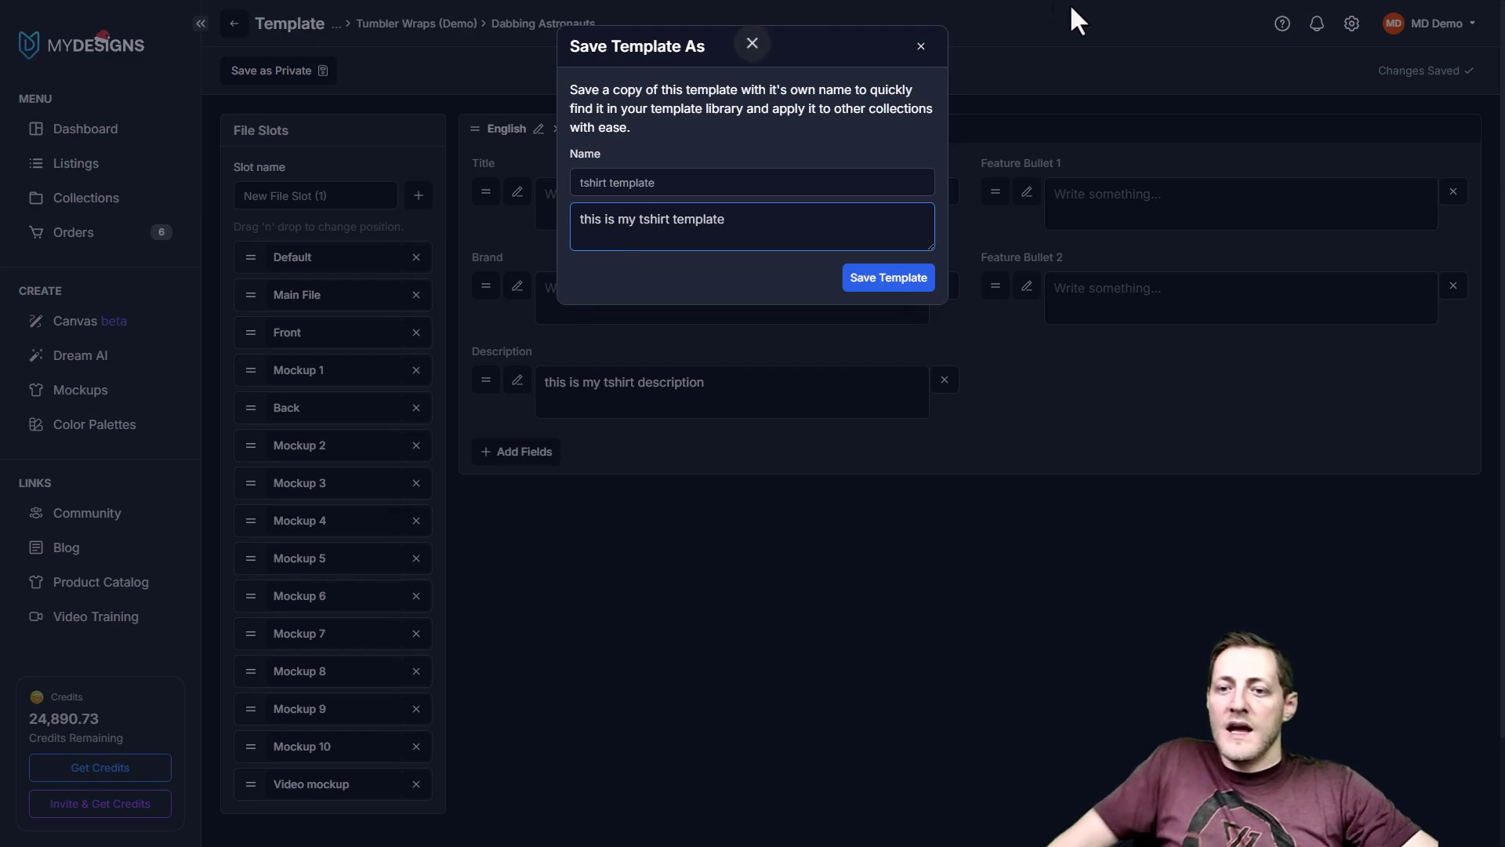
pyautogui.click(889, 281)
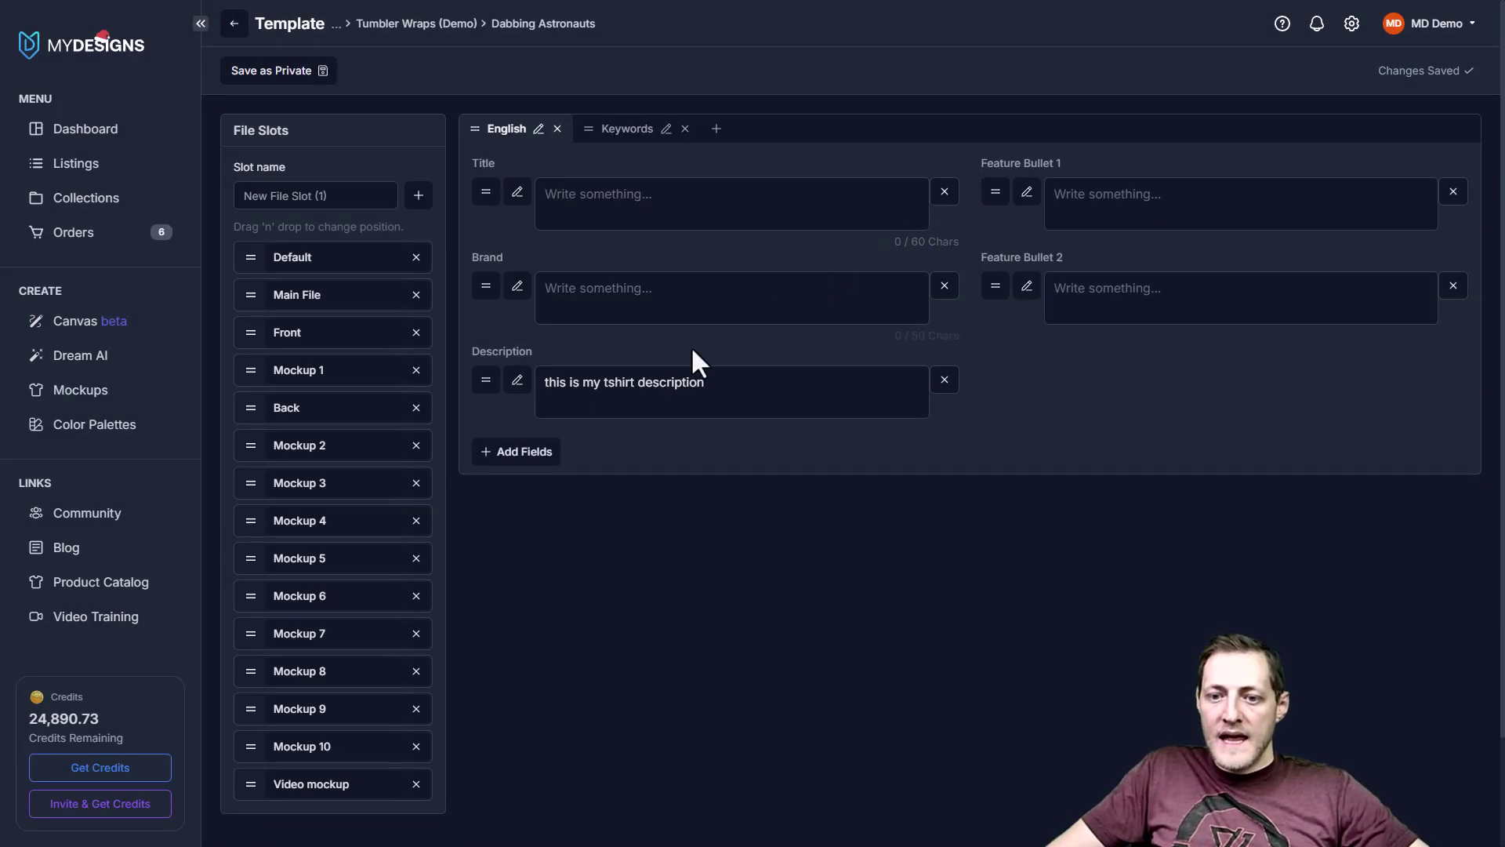
# - Open the Load Templates list of available templates
pyautogui.scroll(-2, 817, 455)
pyautogui.rightClick(817, 455)
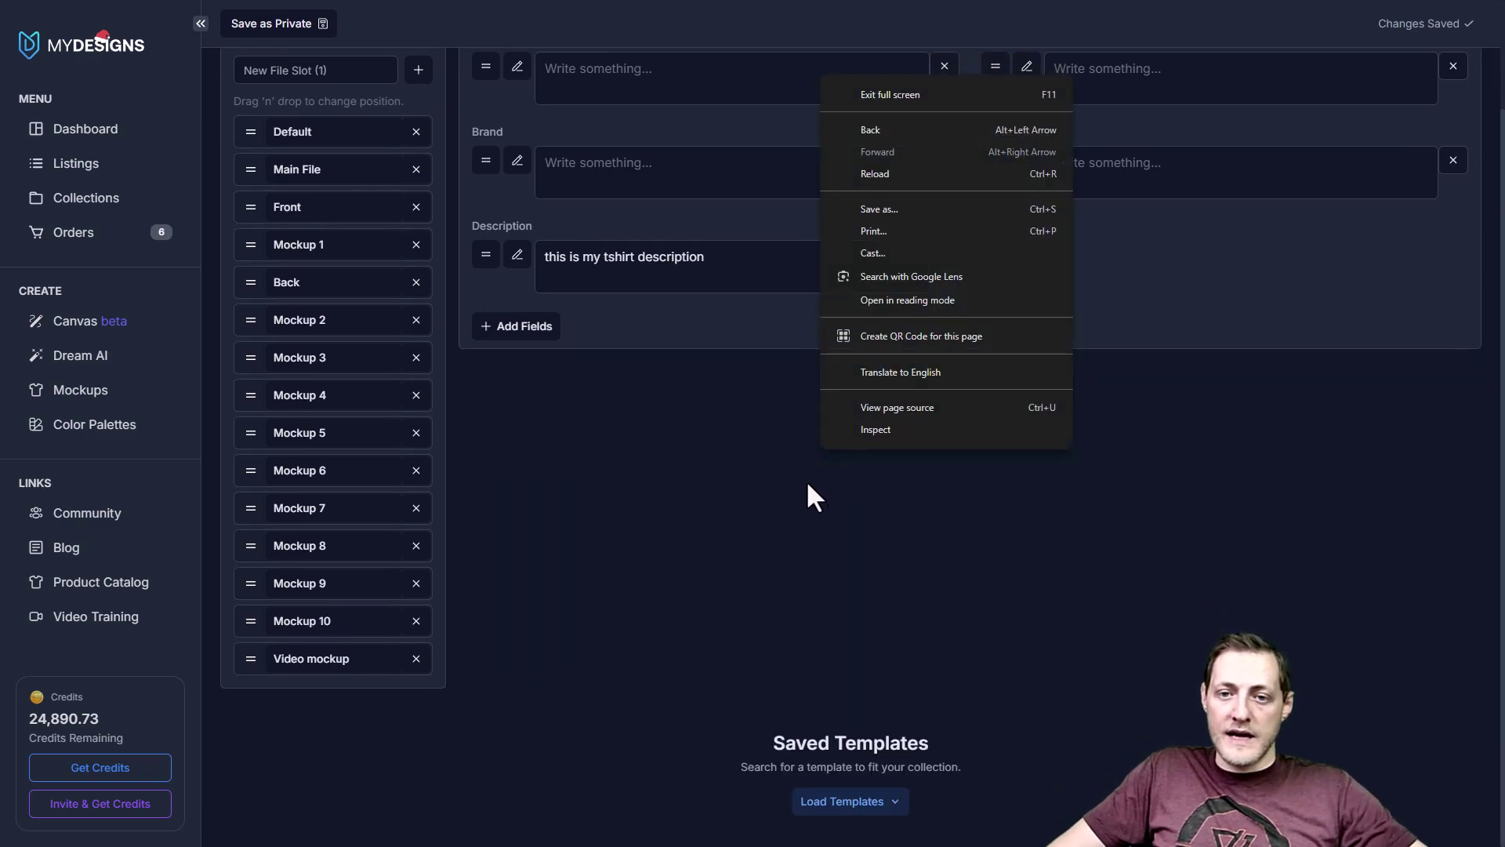
pyautogui.press('Escape')
pyautogui.click(870, 808)
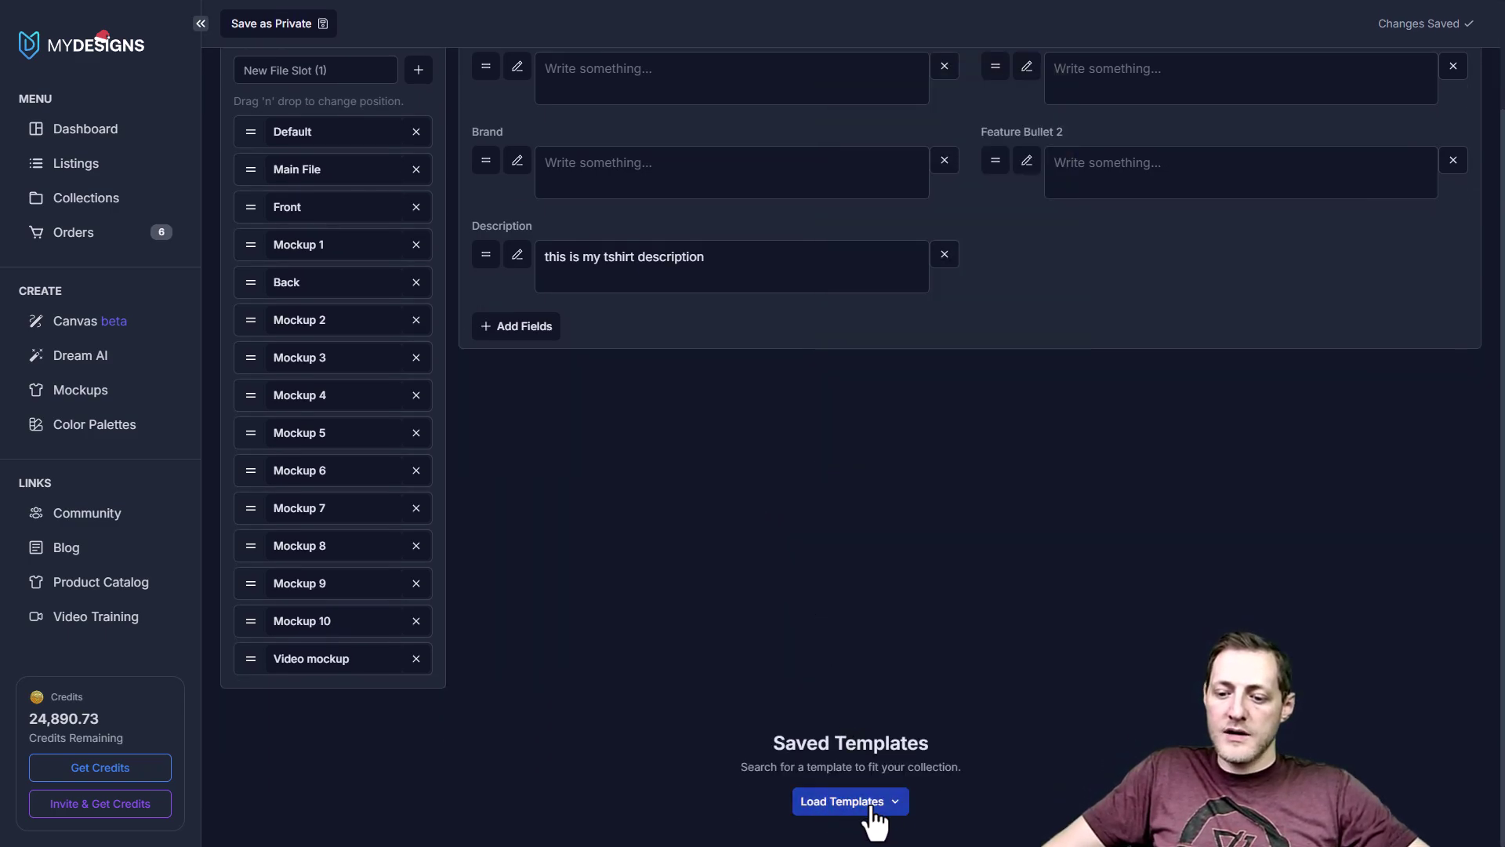
pyautogui.scroll(-2, 397, 282)
pyautogui.scroll(3, 326, 363)
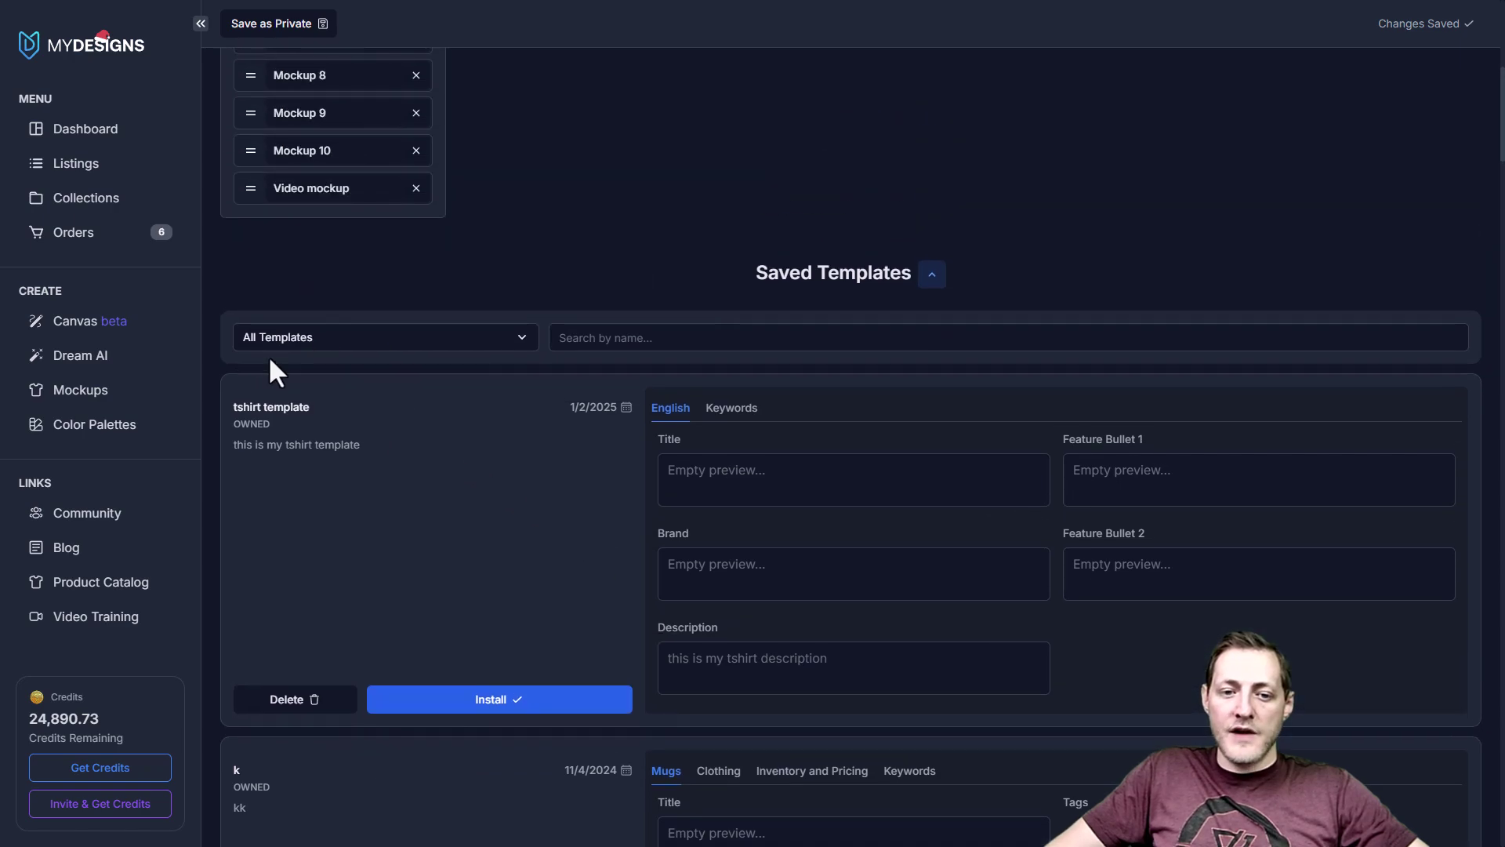
# - Filter to Saved Templates and install the 'tshirt template' card
pyautogui.click(337, 353)
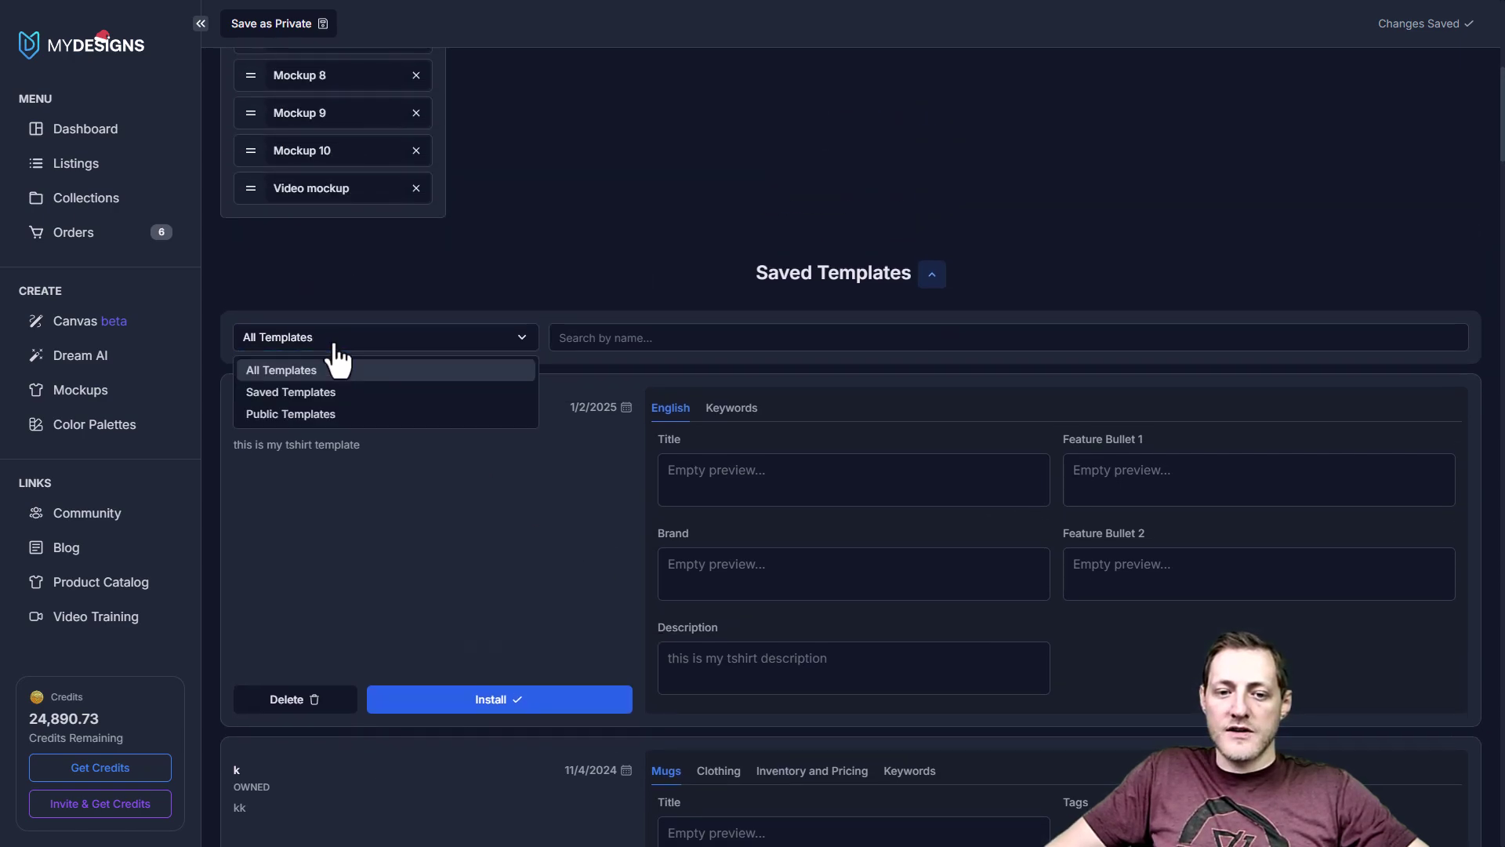
pyautogui.click(307, 392)
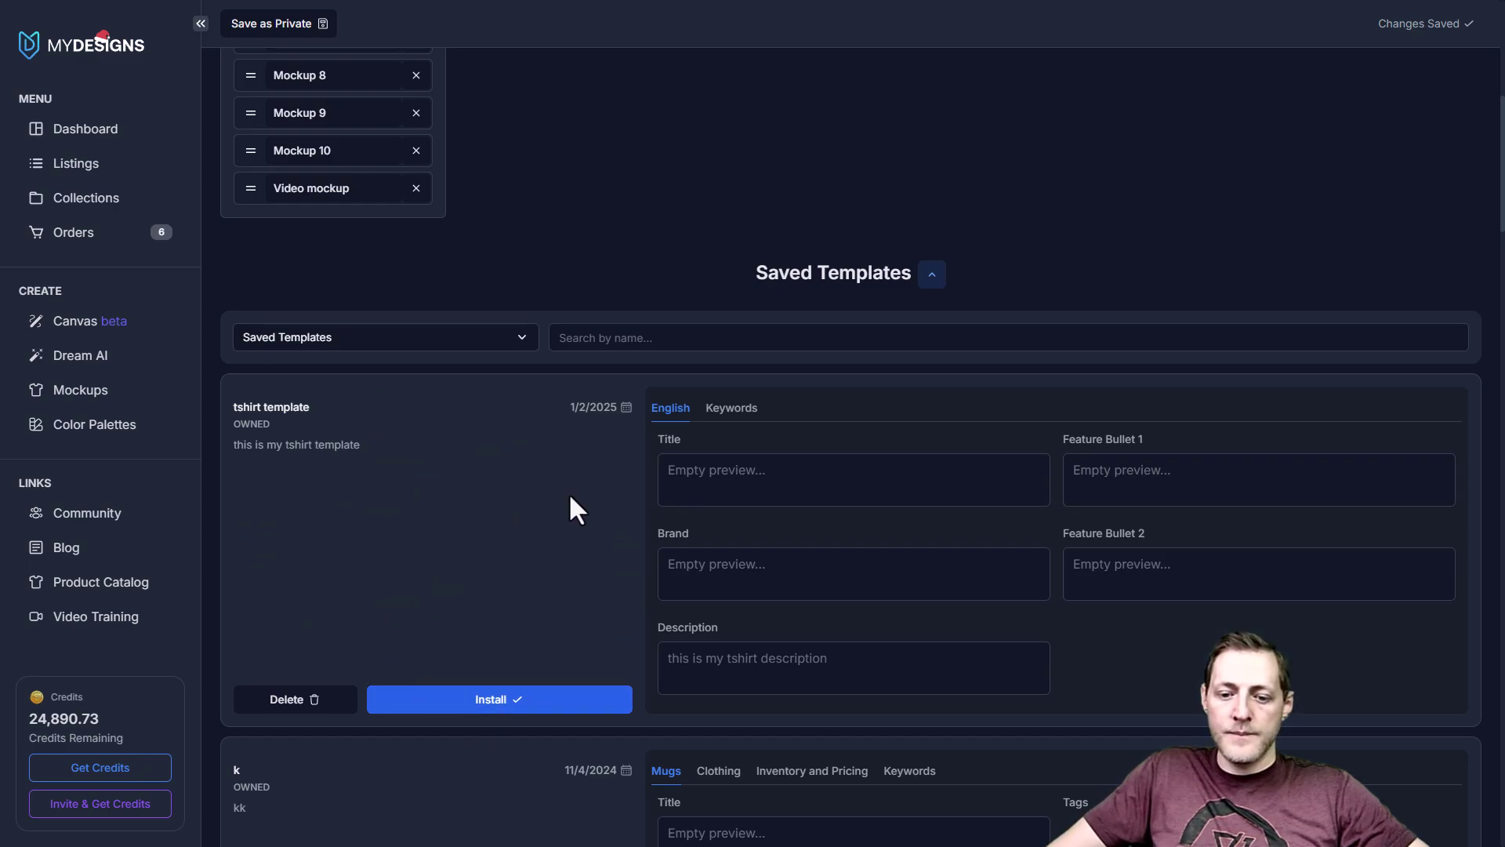
pyautogui.click(499, 704)
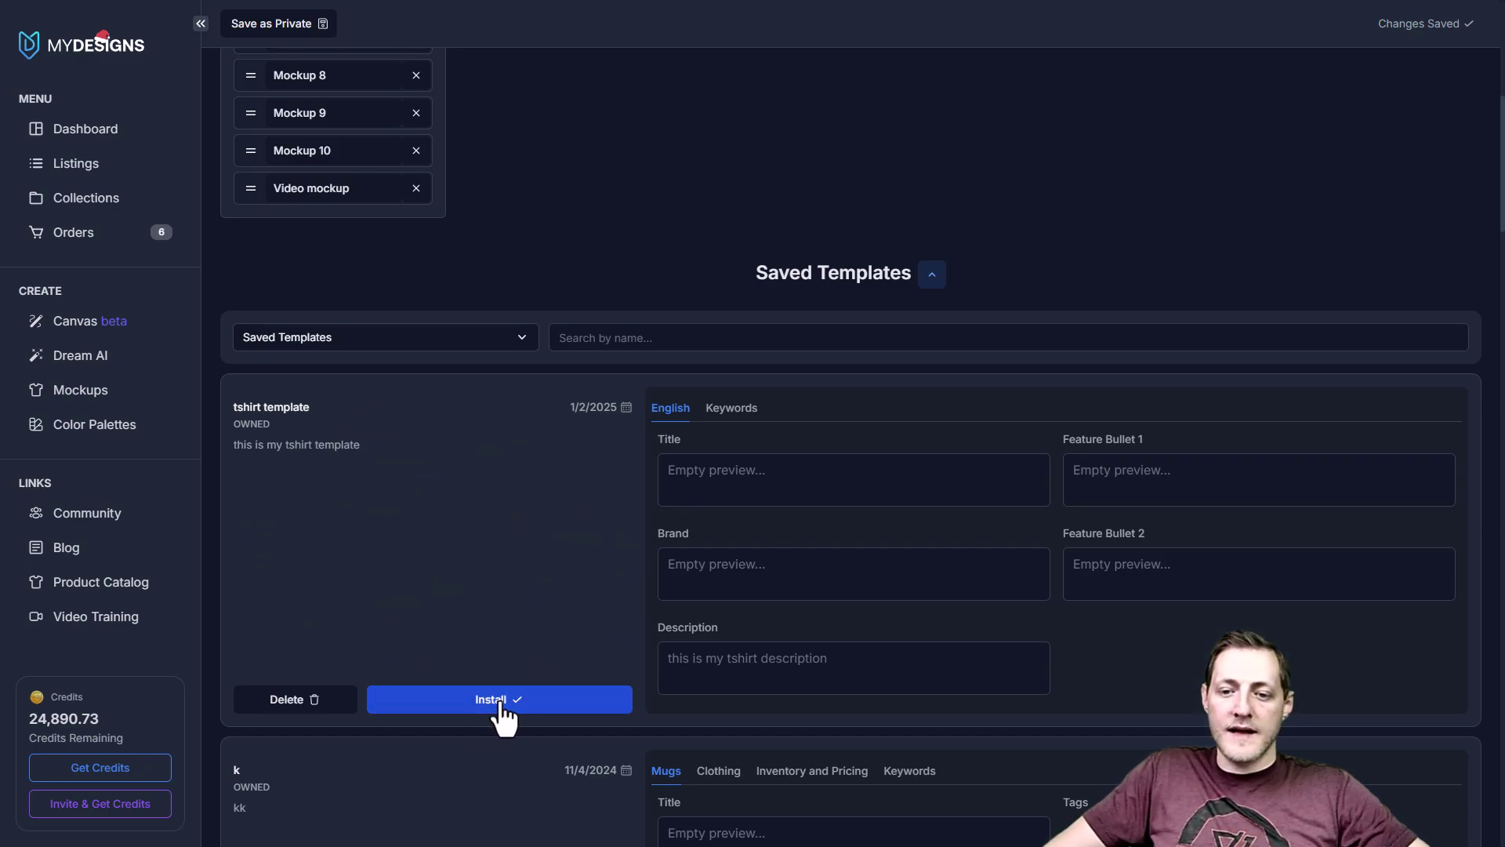
# - Confirm the 'tshirt template' install and check listings read 'this is my tshirt description'
pyautogui.scroll(-4, 996, 517)
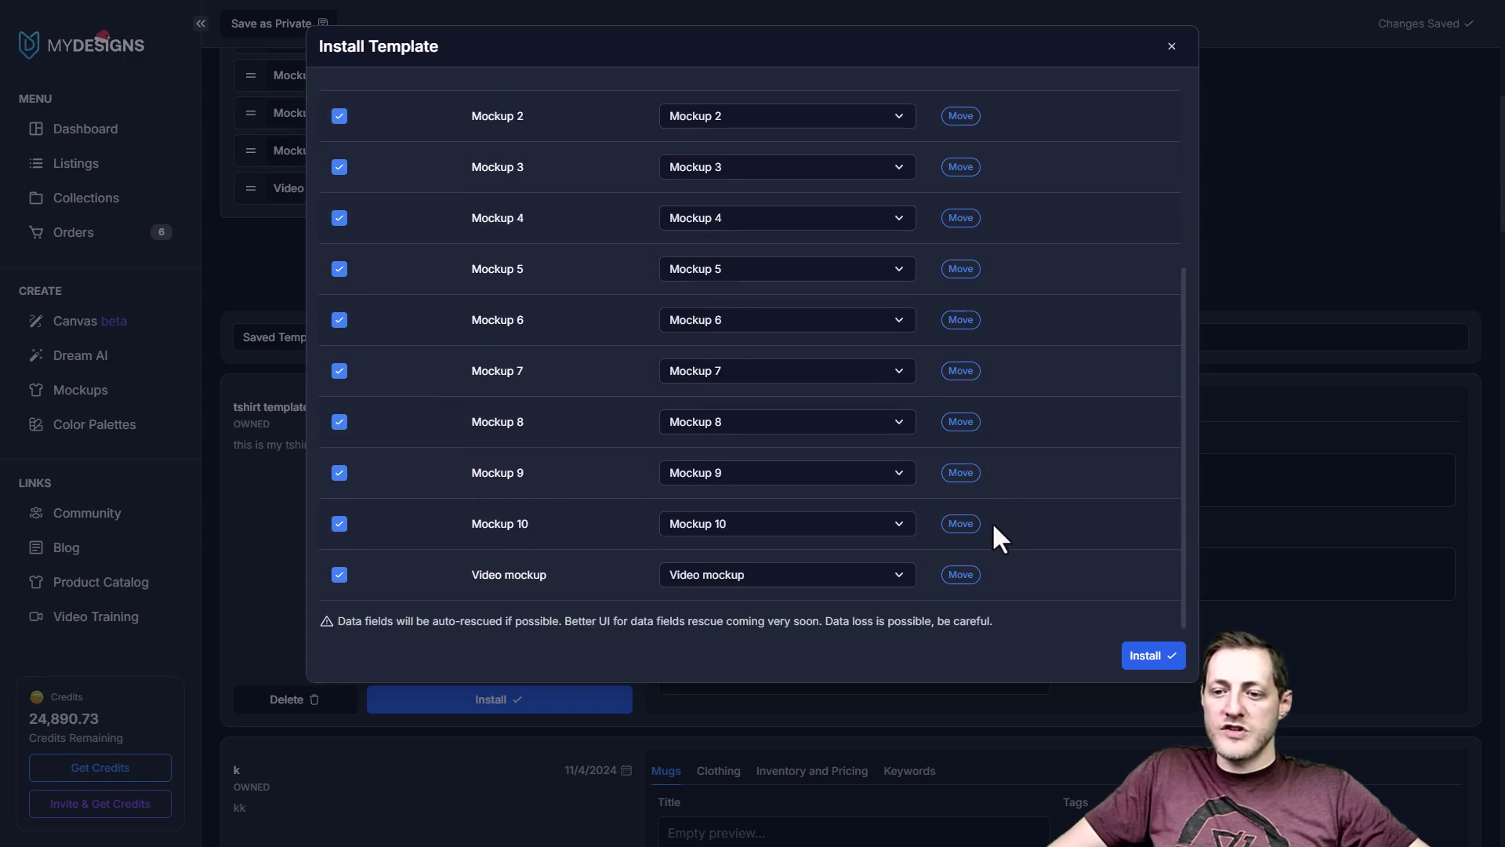
pyautogui.scroll(5, 666, 303)
pyautogui.scroll(-5, 1043, 439)
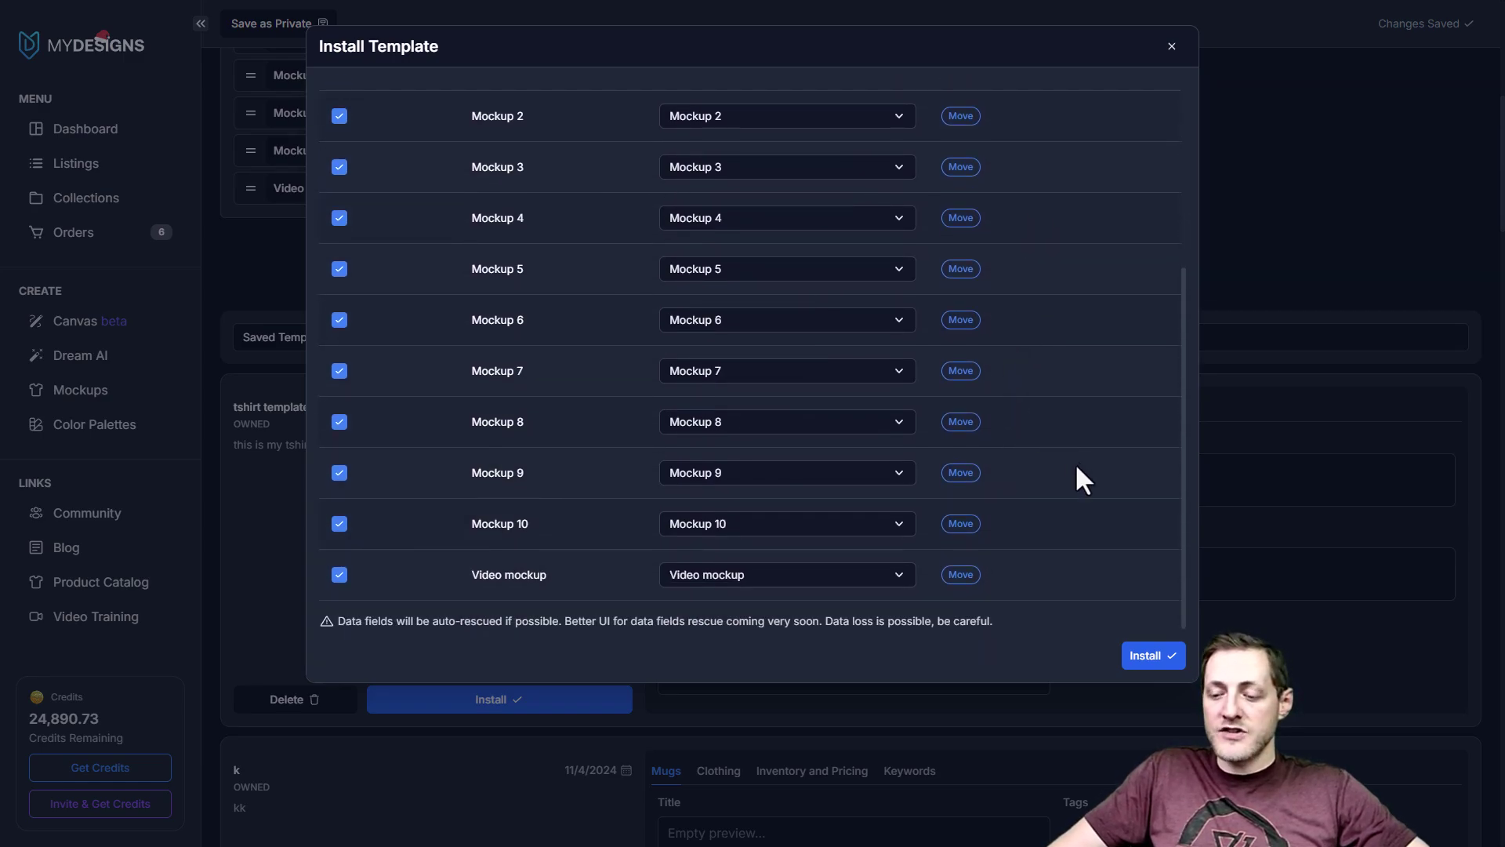
pyautogui.click(1151, 657)
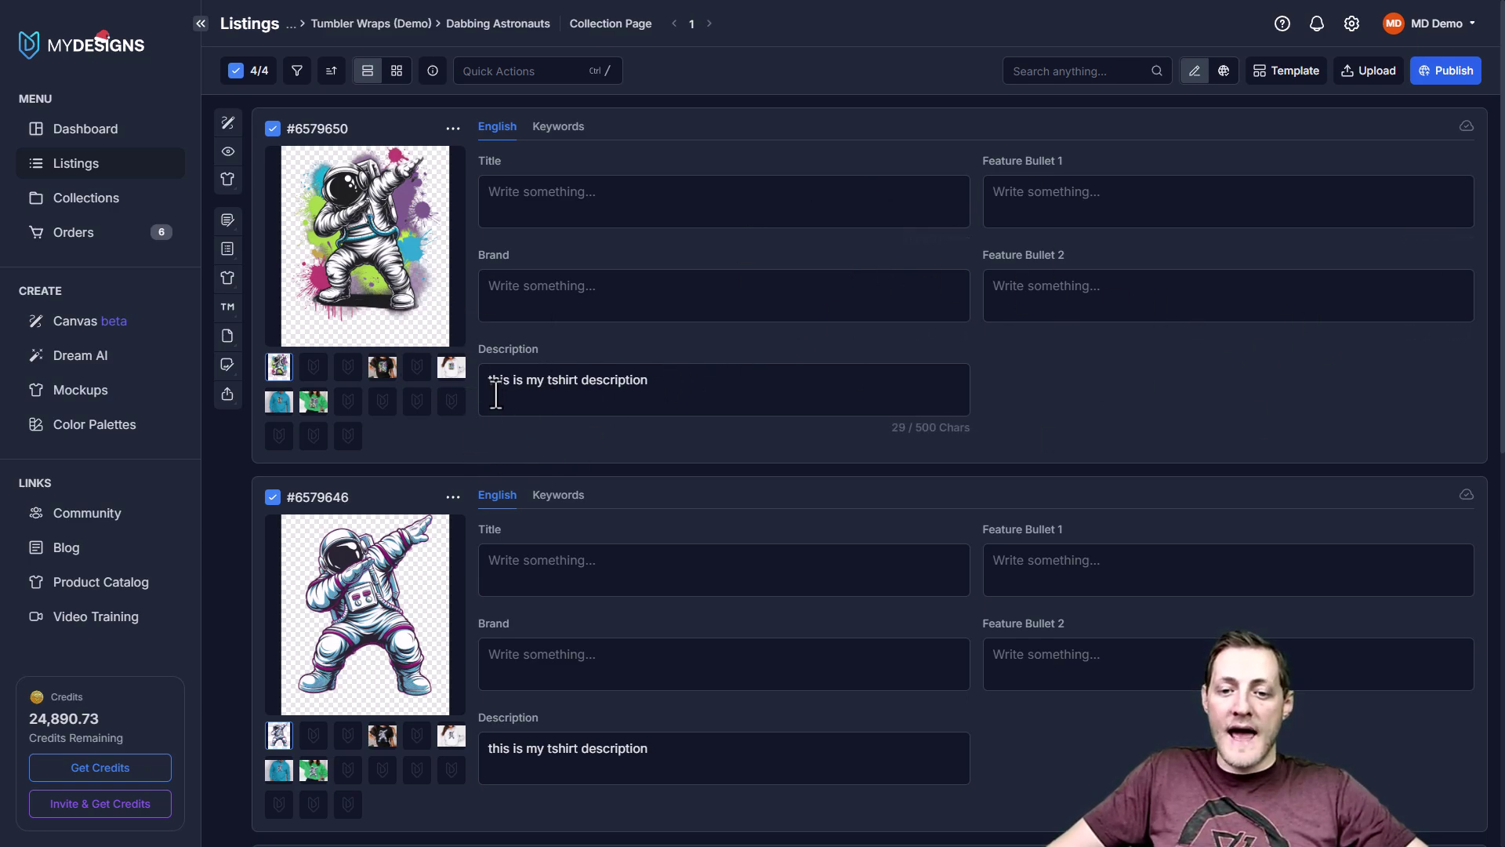
pyautogui.moveTo(648, 381); pyautogui.dragTo(1403, 54)
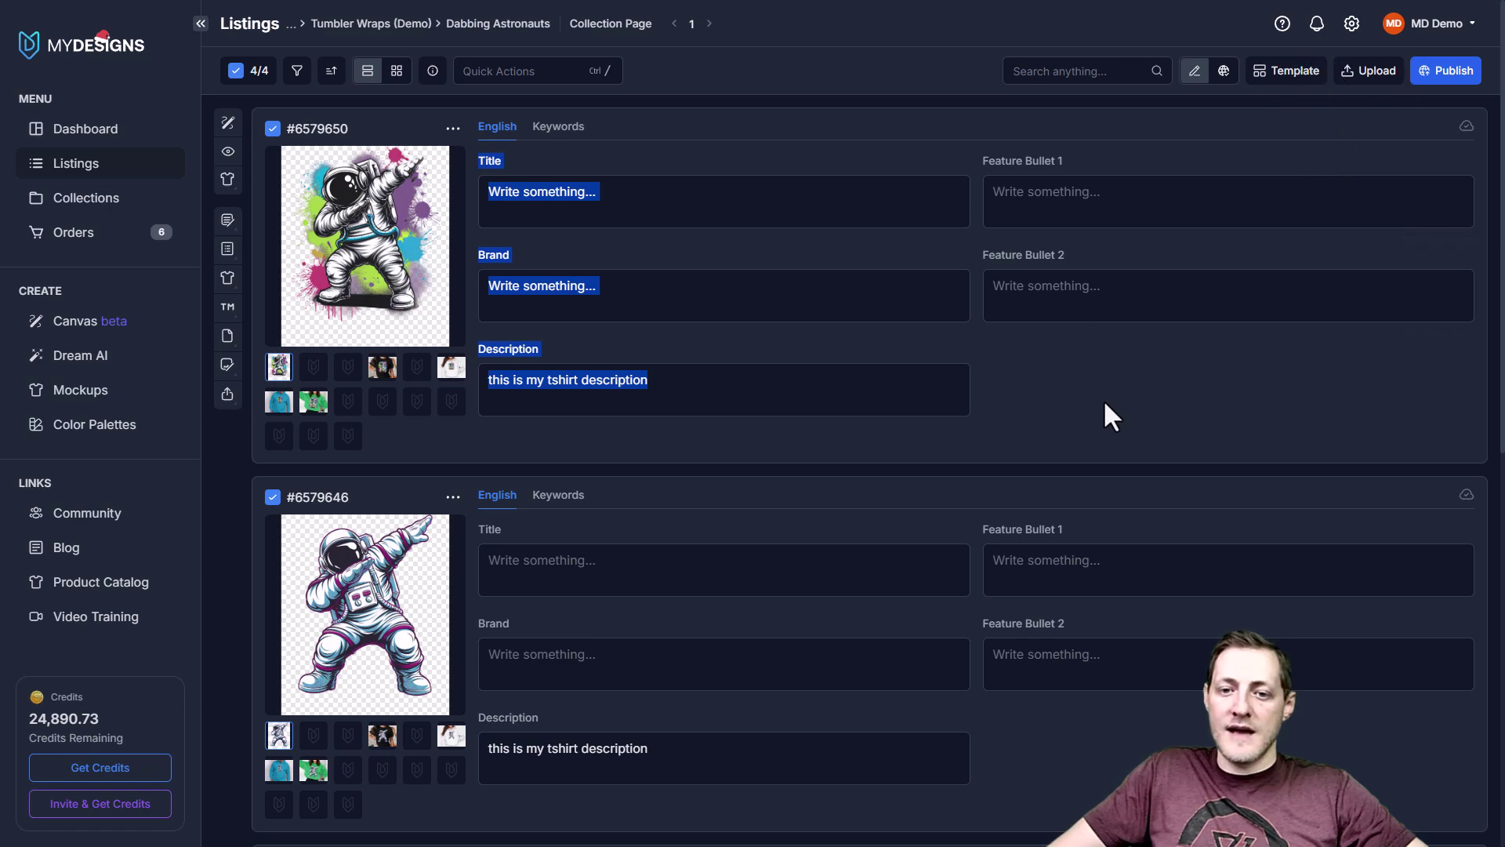
pyautogui.click(1129, 416)
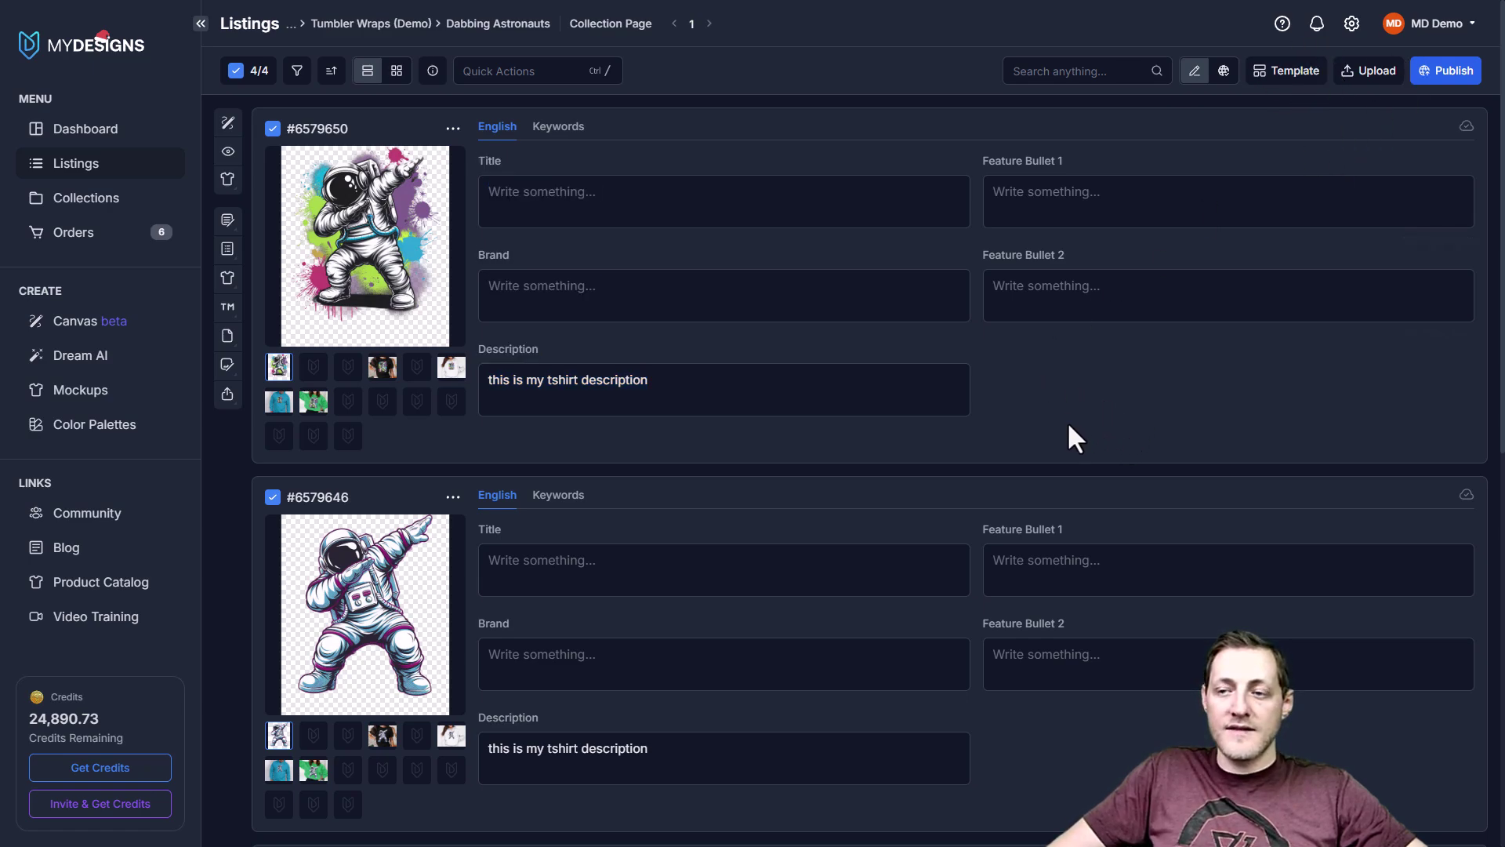